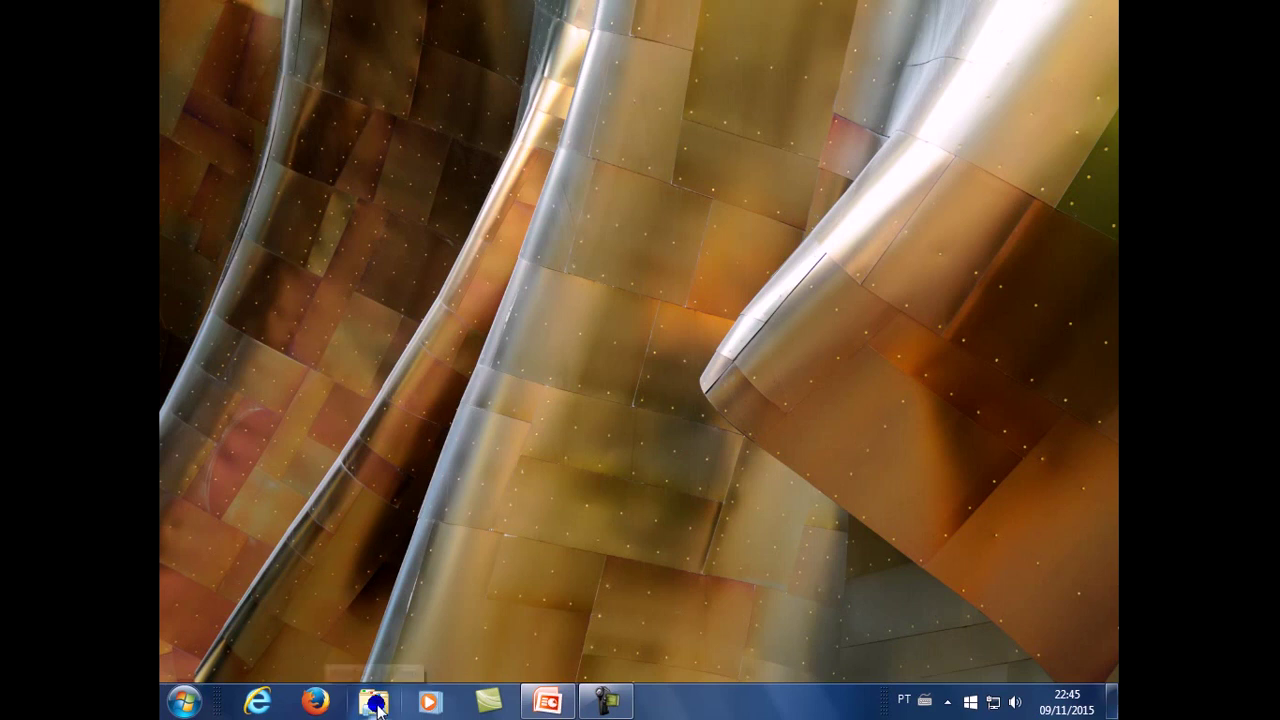
# Open the Nero 7.5 folder in Downloads and run the Nero-7.8.5.0_ptb_trial installer
pyautogui.click(376, 704)
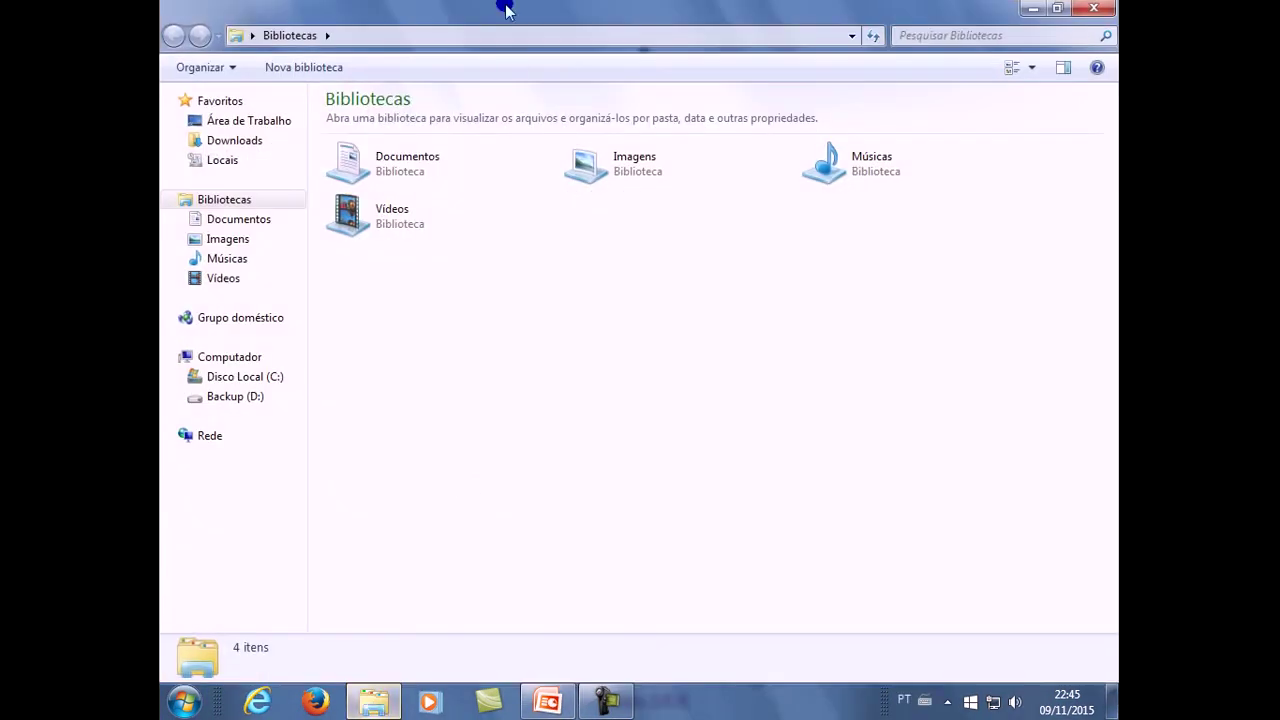
pyautogui.click(250, 148)
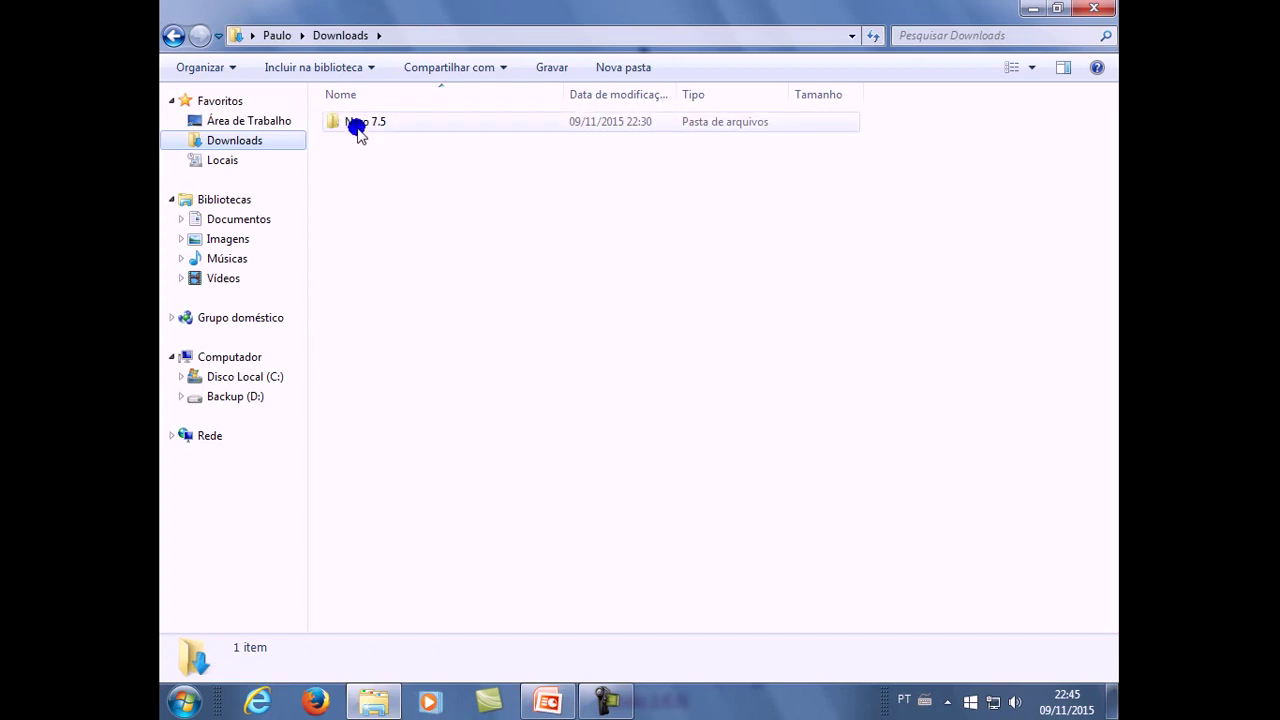
pyautogui.doubleClick(376, 124)
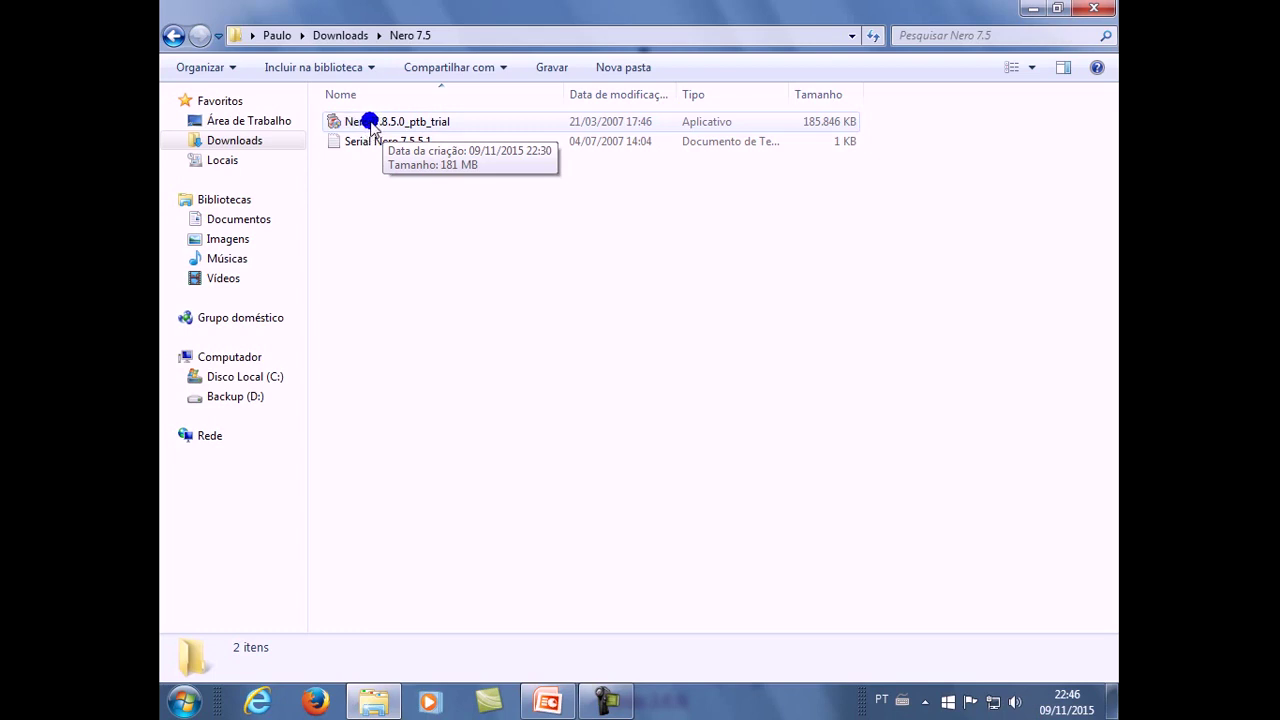
pyautogui.doubleClick(370, 122)
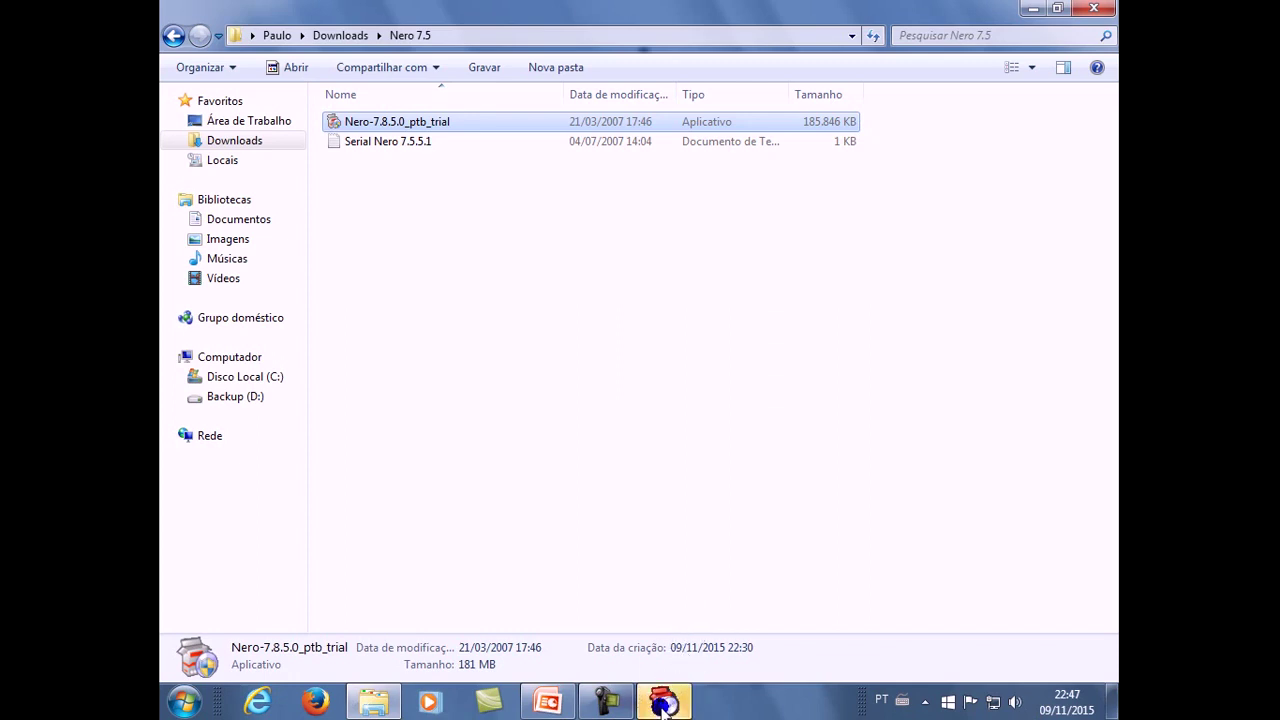
# Bring up the Ask/Nero toolbar offer, choose to install Nero without the Ask toolbar, and continue
pyautogui.moveTo(664, 706)
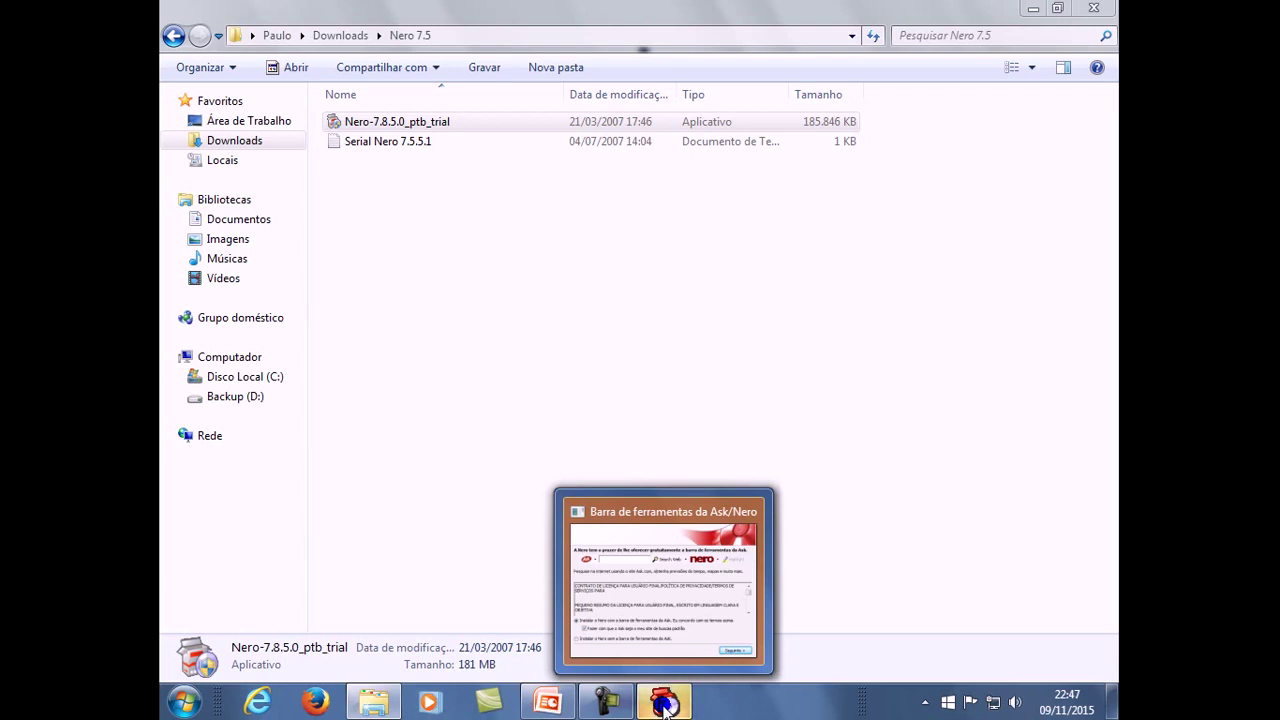
pyautogui.click(664, 706)
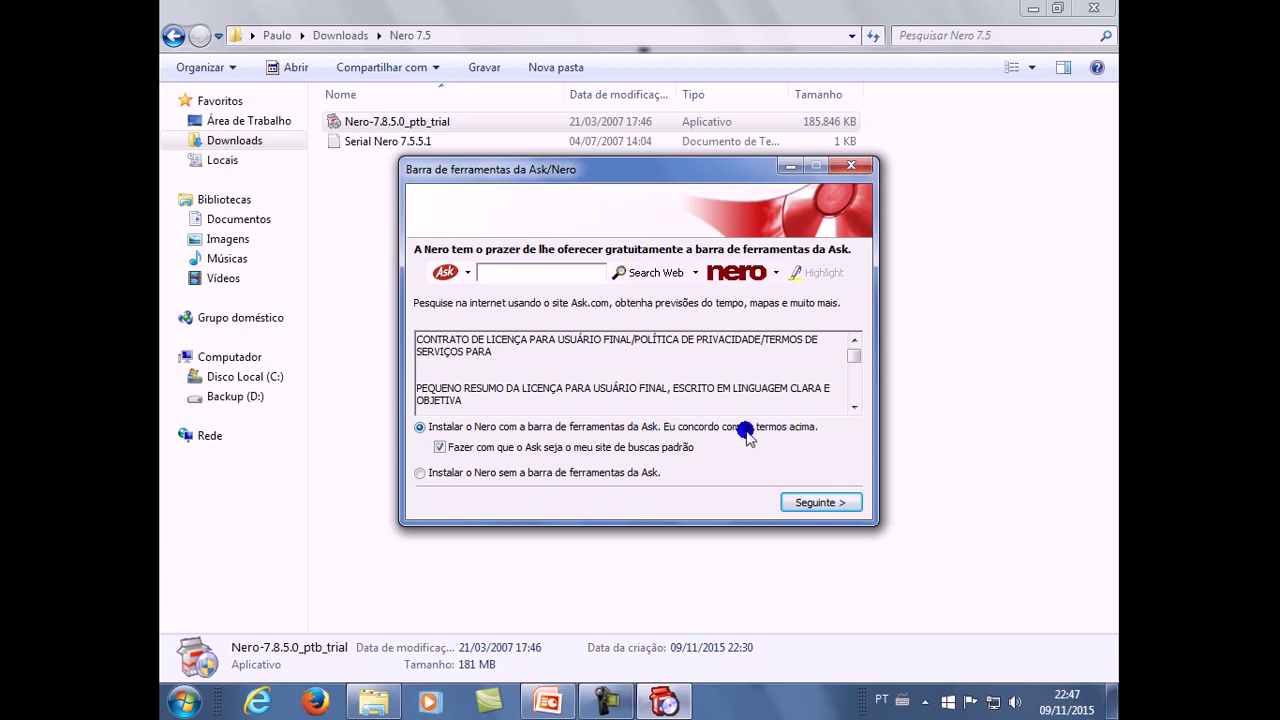
pyautogui.click(854, 406)
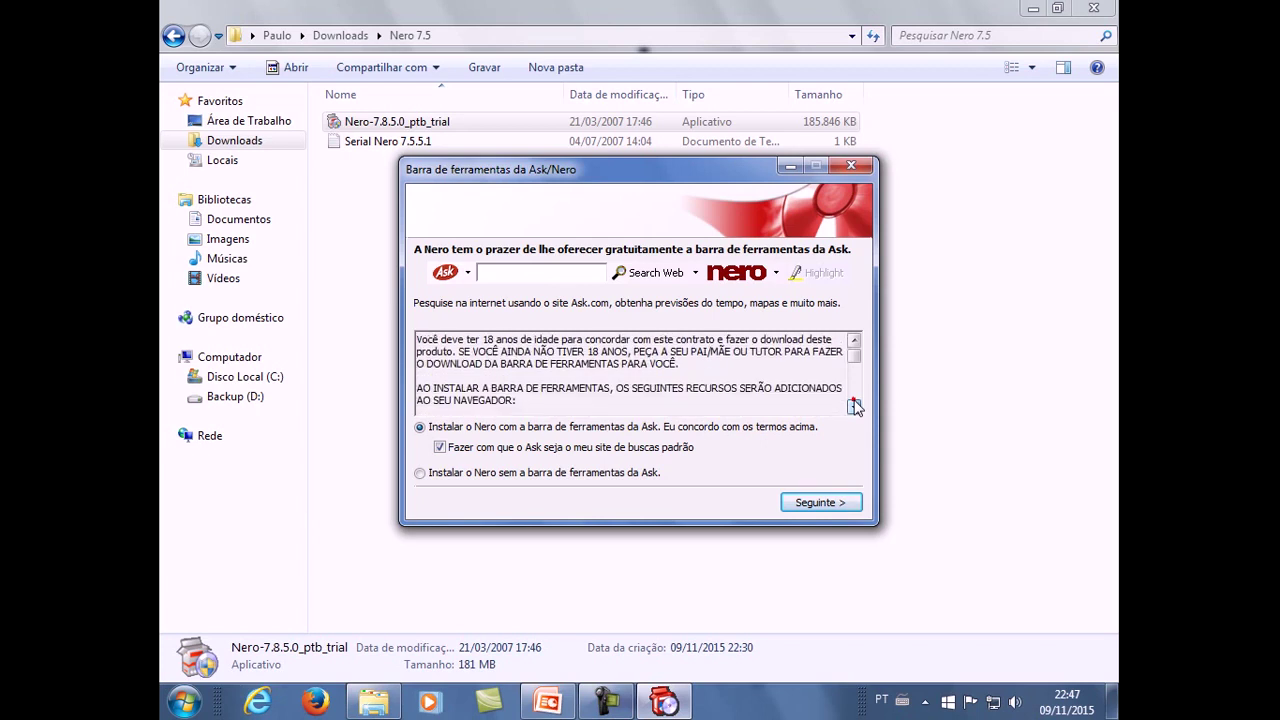
pyautogui.moveTo(854, 356)
pyautogui.mouseDown()
pyautogui.moveTo(857, 398)
pyautogui.moveTo(850, 332)
pyautogui.mouseUp()
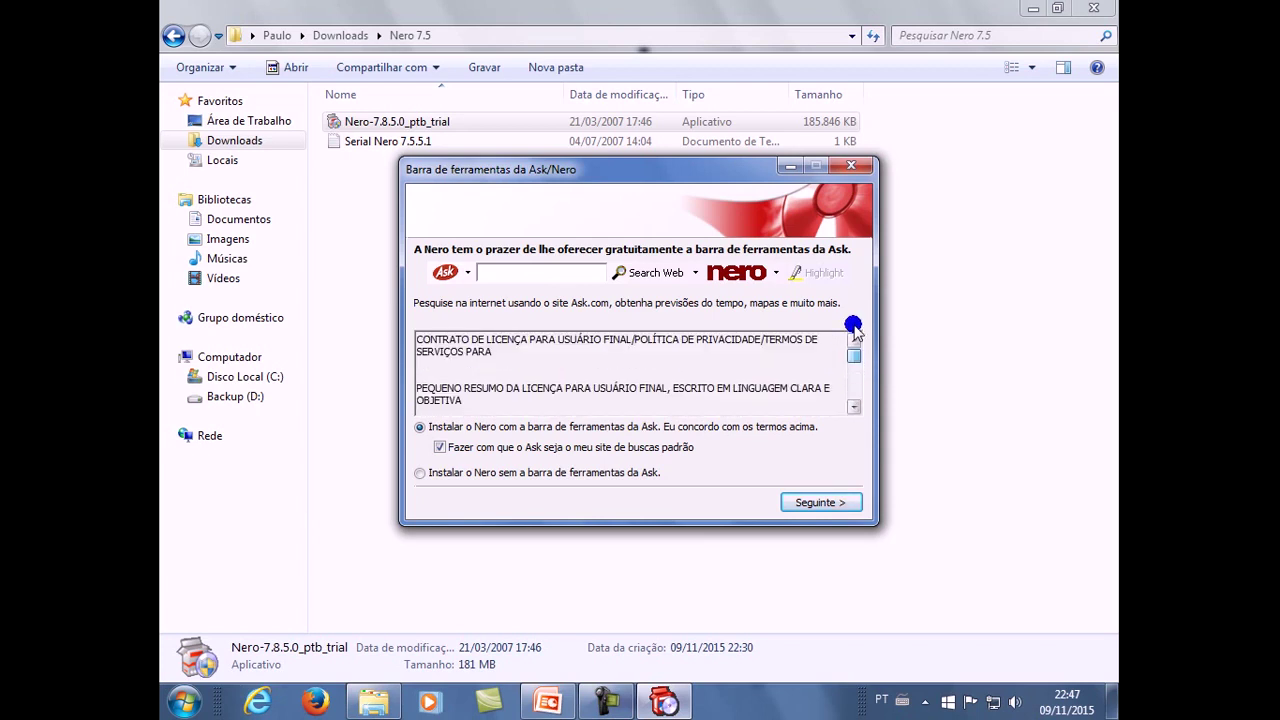
pyautogui.click(420, 473)
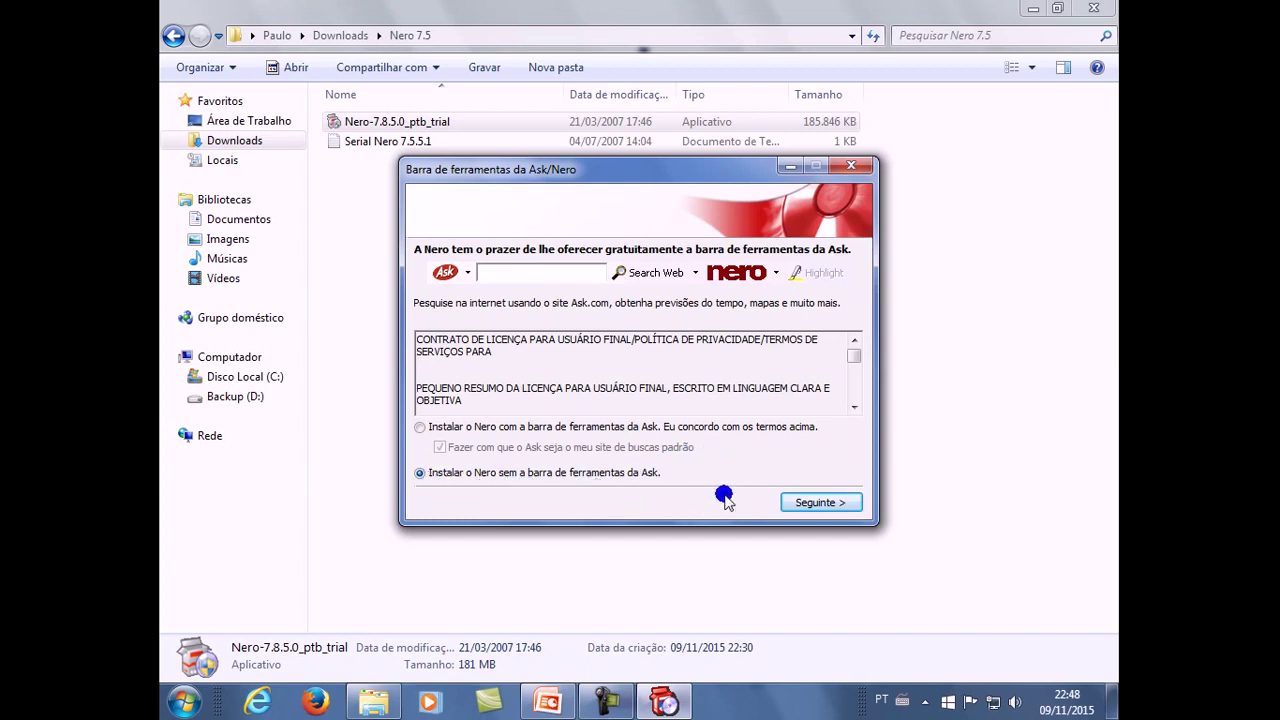
pyautogui.click(833, 503)
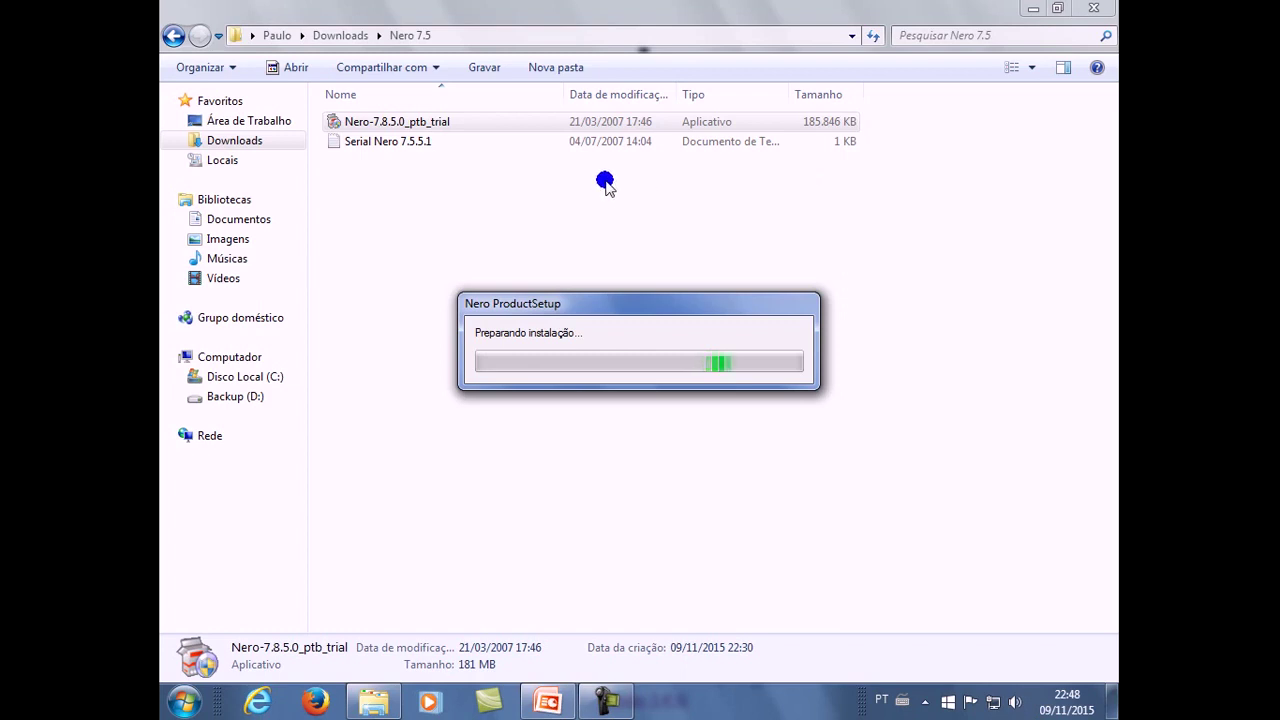
# Copy the second serial number from the Serial Nero 7.5.5.1 text file and close the file
pyautogui.doubleClick(380, 142)
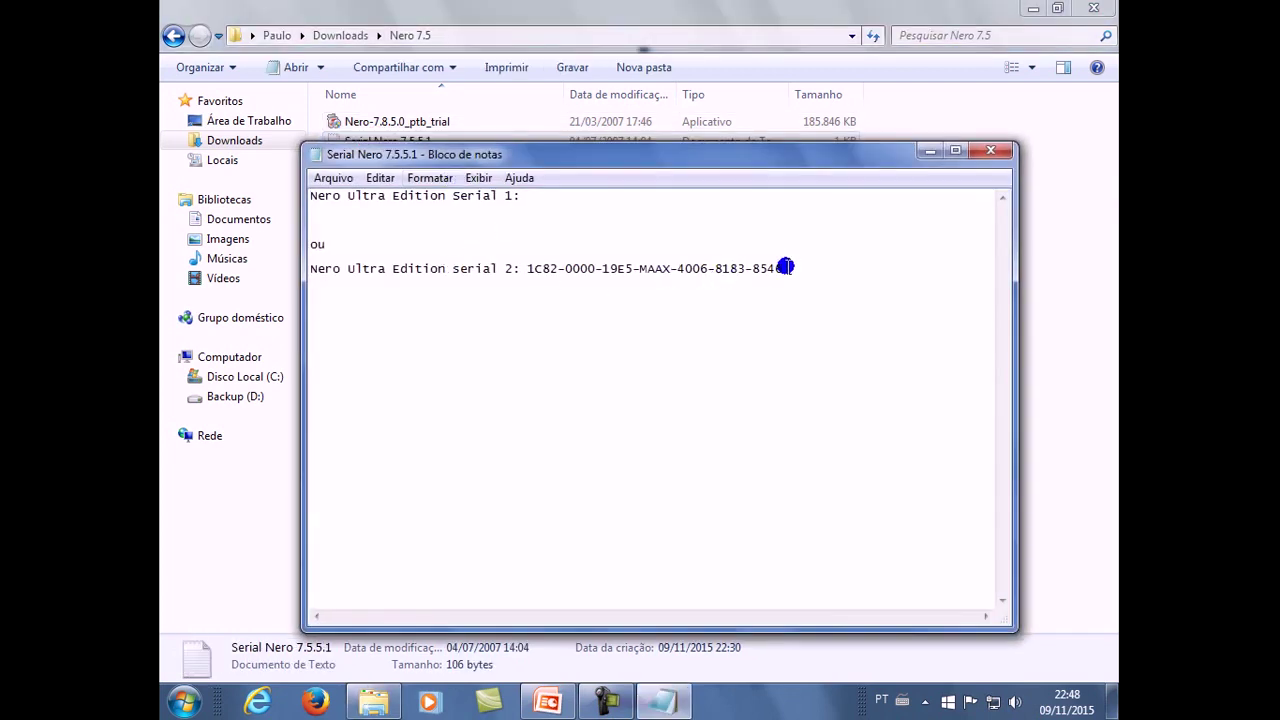
pyautogui.moveTo(784, 267); pyautogui.dragTo(524, 267)
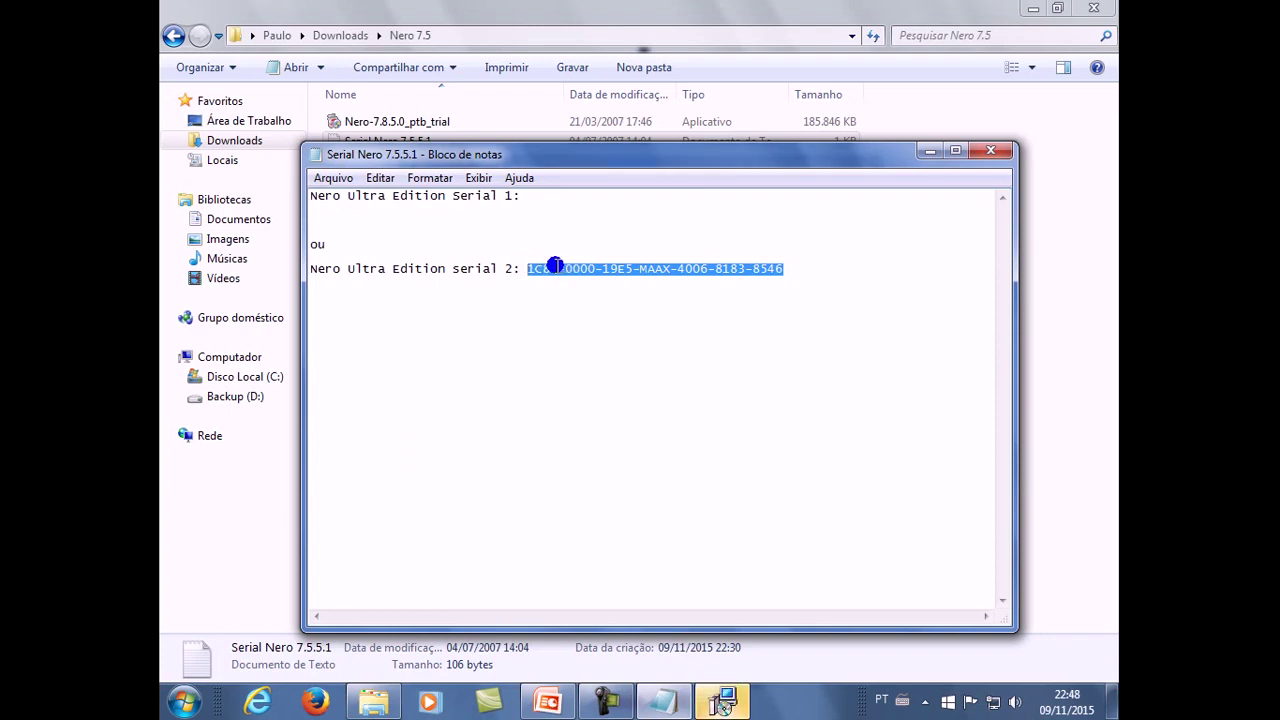
pyautogui.rightClick(555, 268)
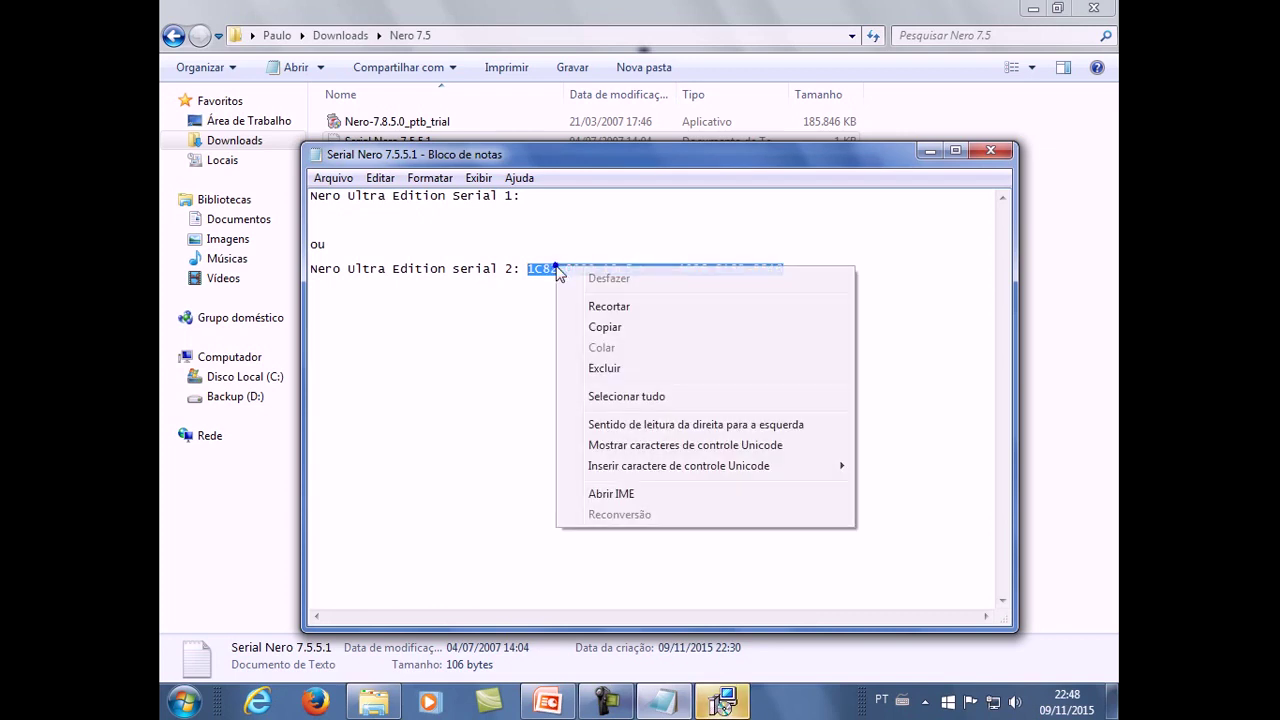
pyautogui.click(597, 330)
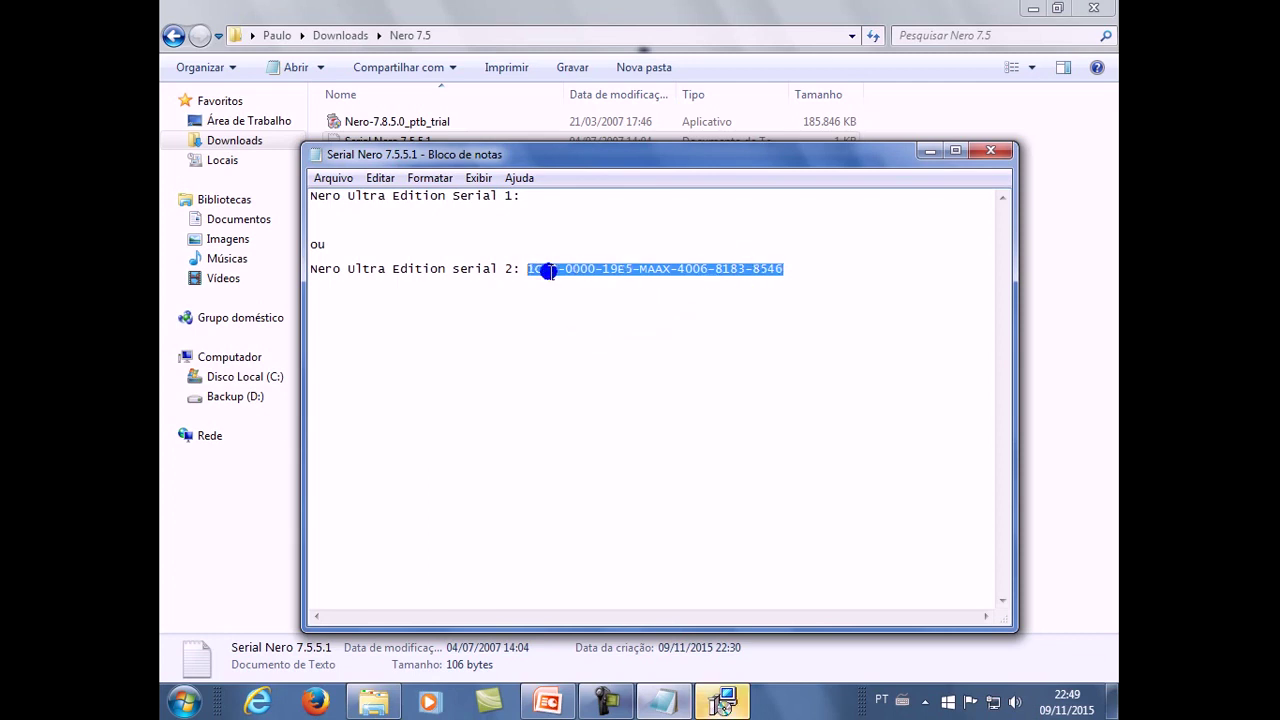
pyautogui.click(990, 152)
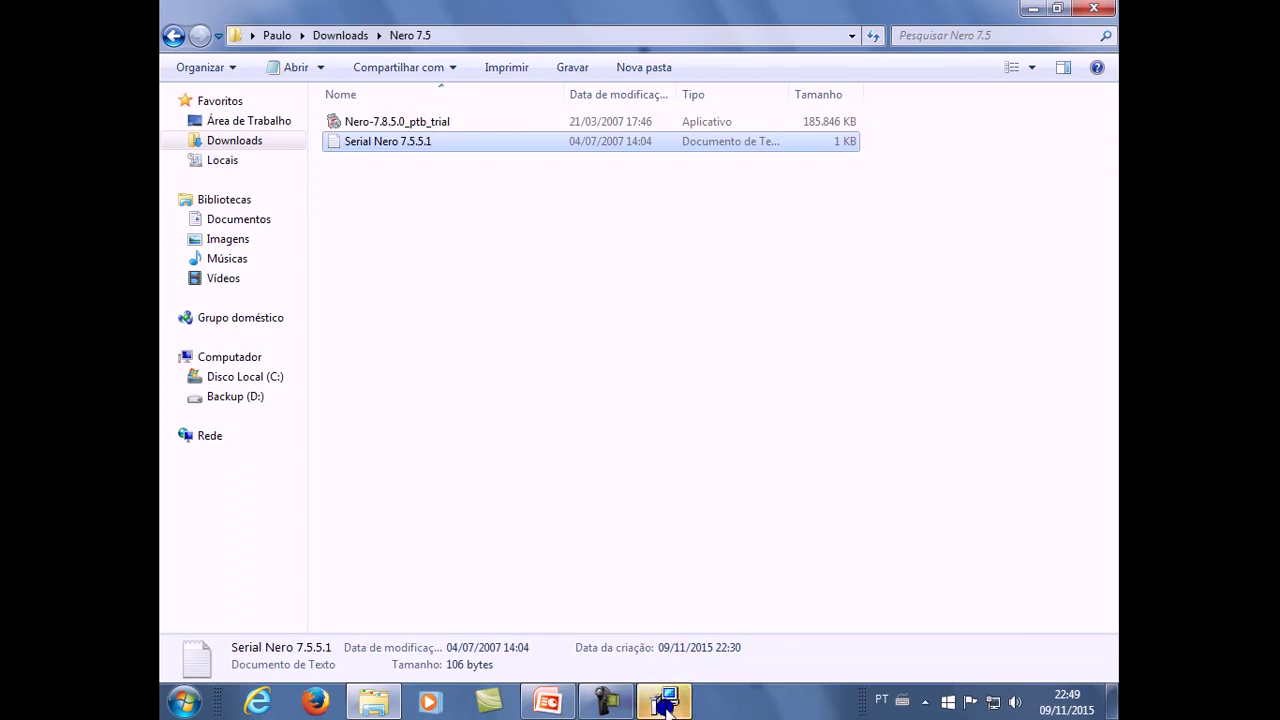
# Bring up the Nero 7 installation wizard, accept the licence agreement, and advance to the customer information page
pyautogui.click(665, 703)
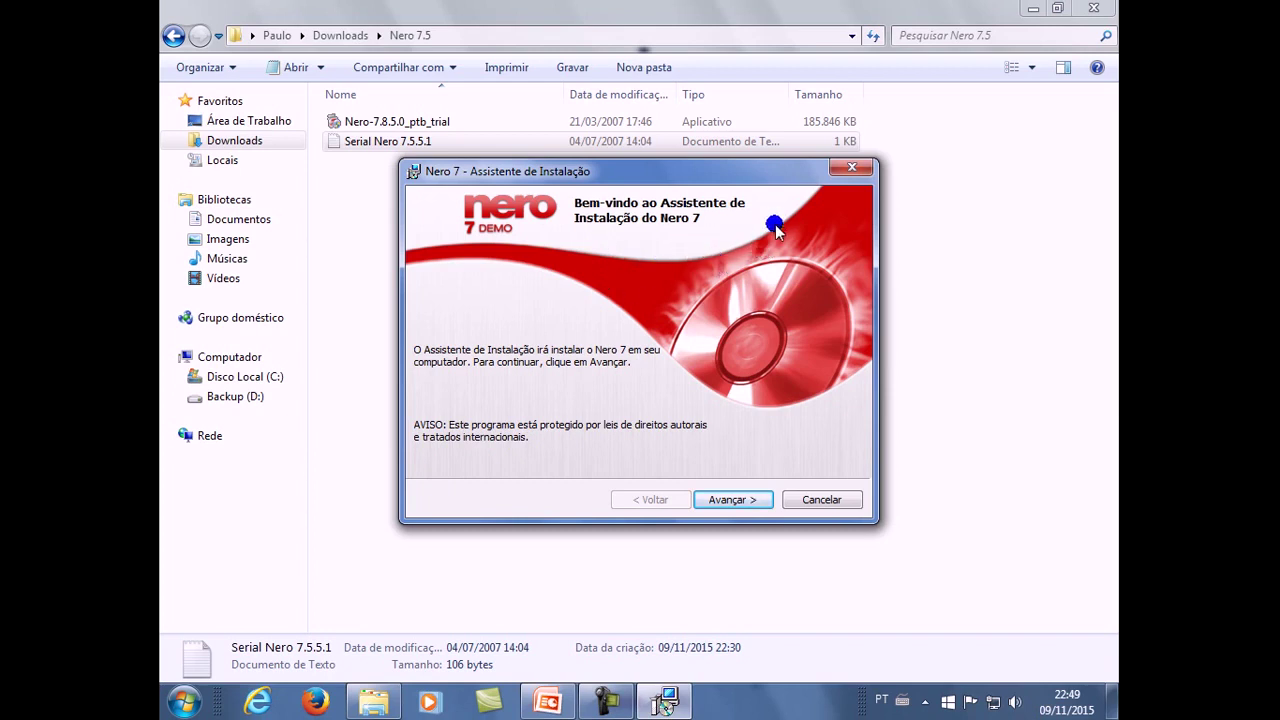
pyautogui.click(738, 499)
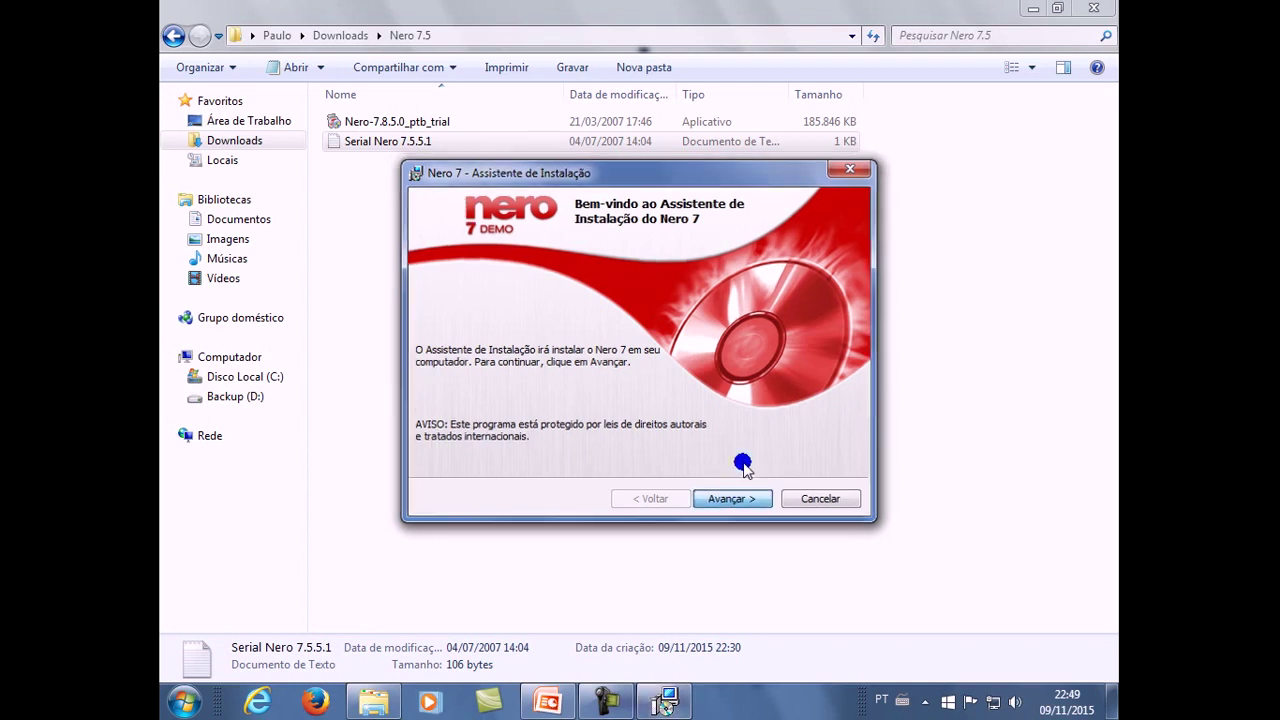
pyautogui.click(665, 703)
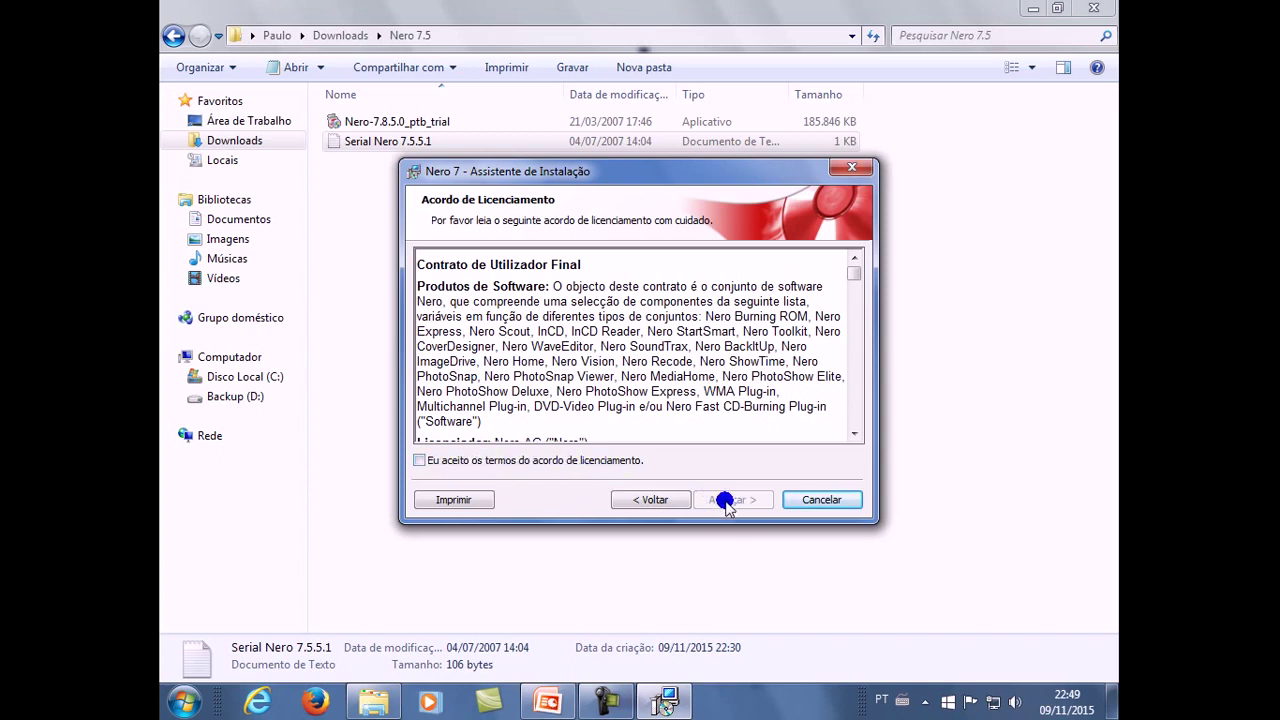
pyautogui.click(426, 463)
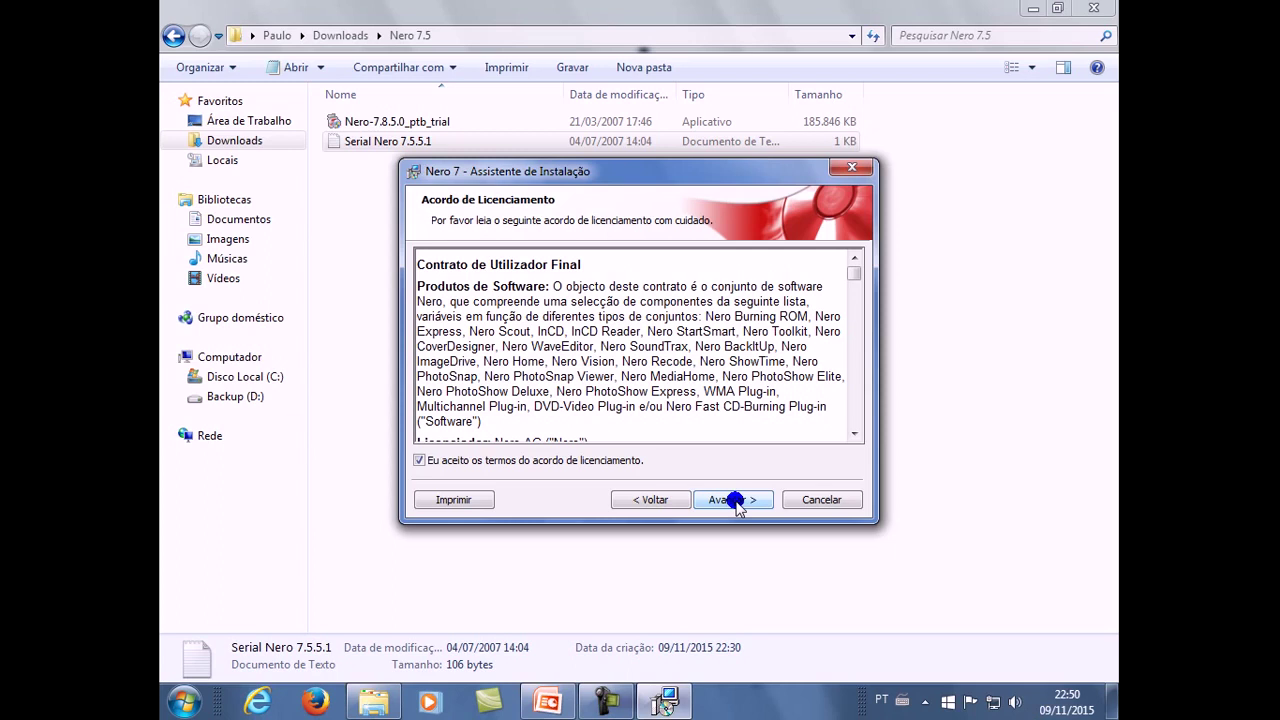
pyautogui.click(736, 502)
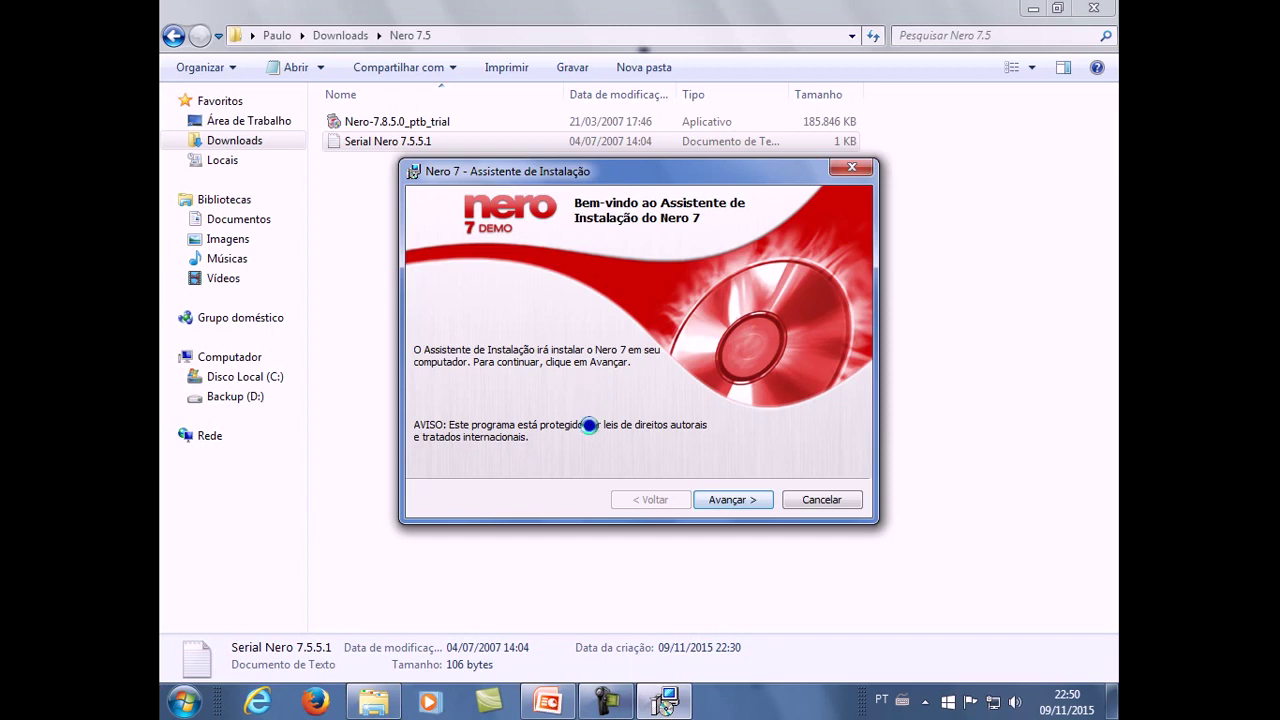
pyautogui.click(745, 498)
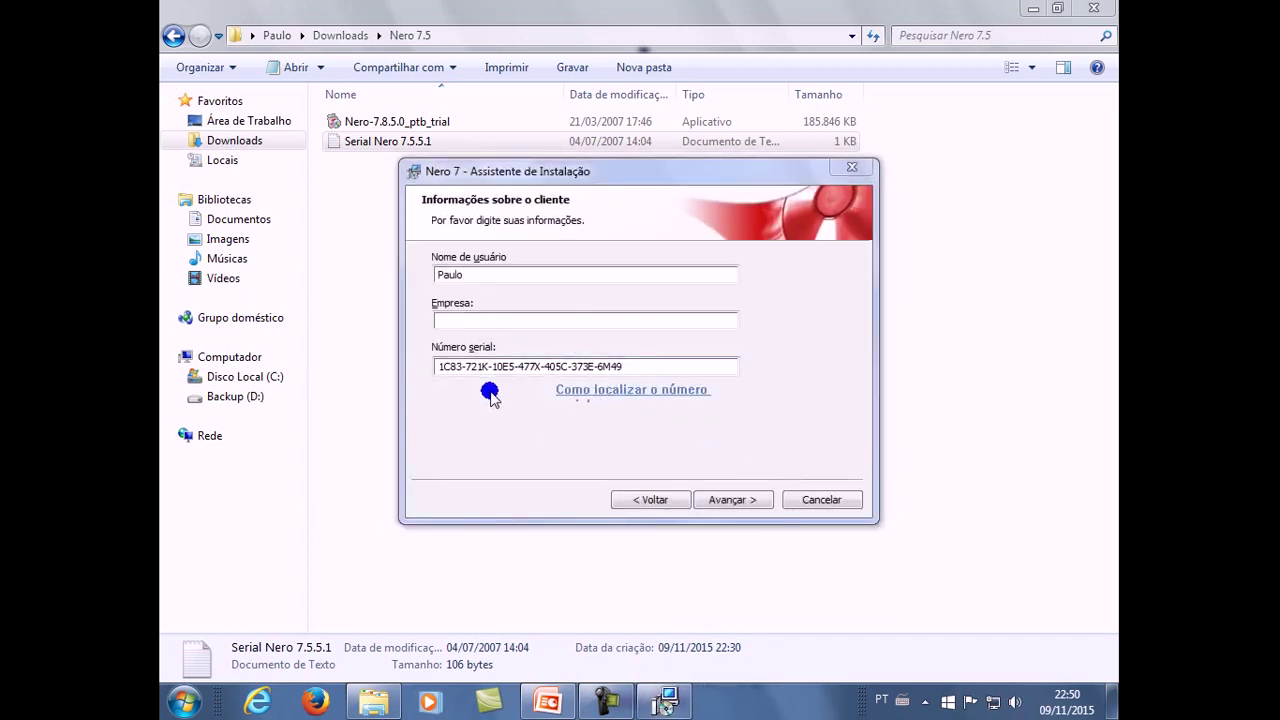
# Replace the prefilled serial number with the copied licence key and continue to the installation type page
pyautogui.click(432, 364)
pyautogui.click(620, 366)
pyautogui.moveTo(620, 367); pyautogui.dragTo(423, 366)
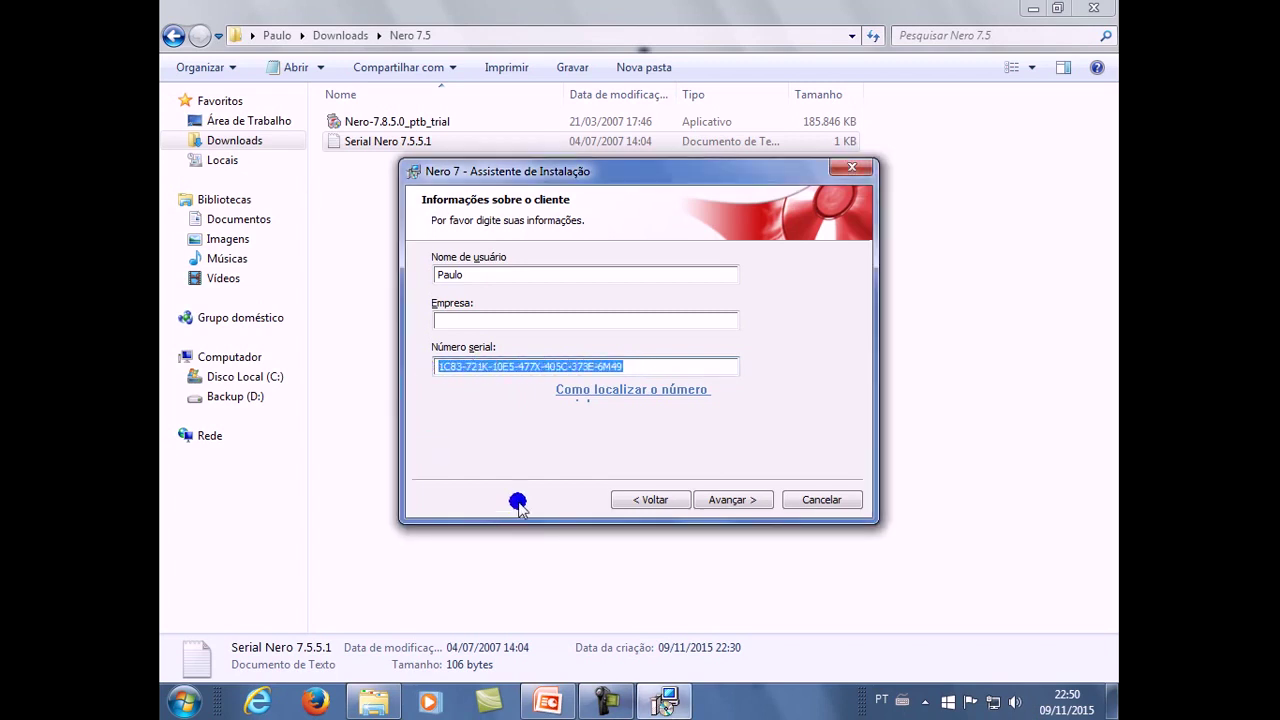
pyautogui.rightClick(466, 367)
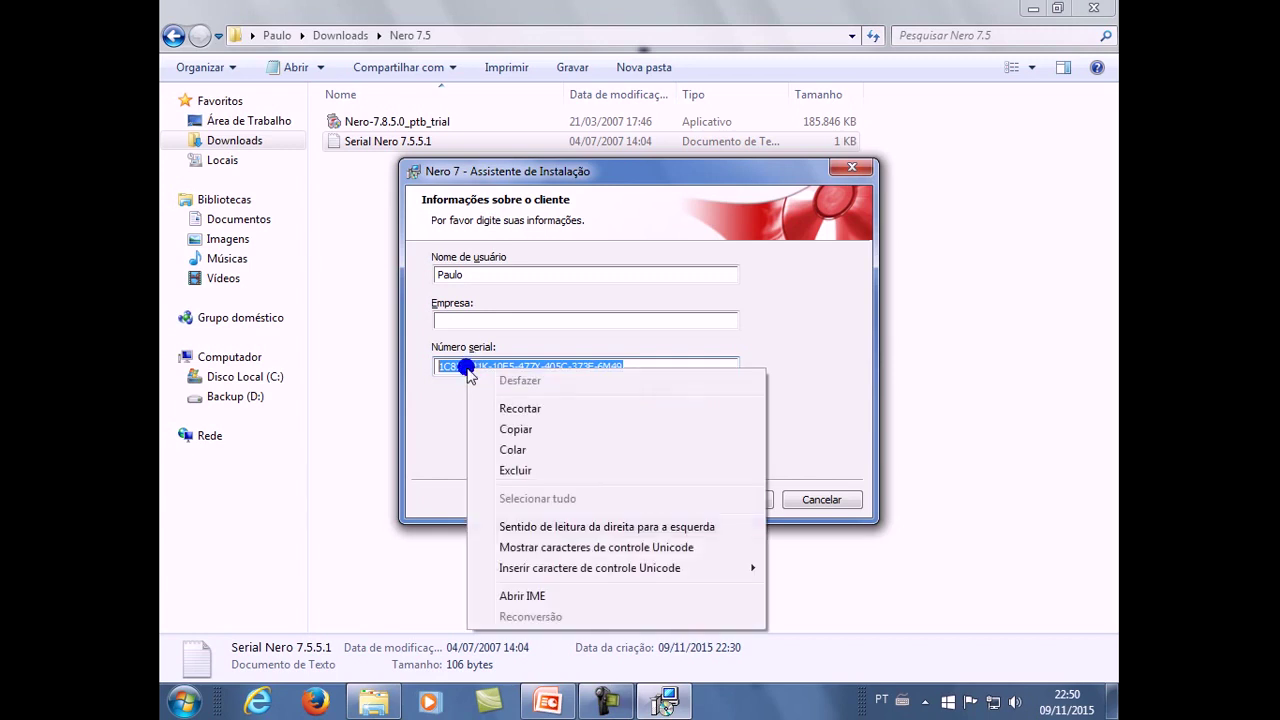
pyautogui.click(513, 450)
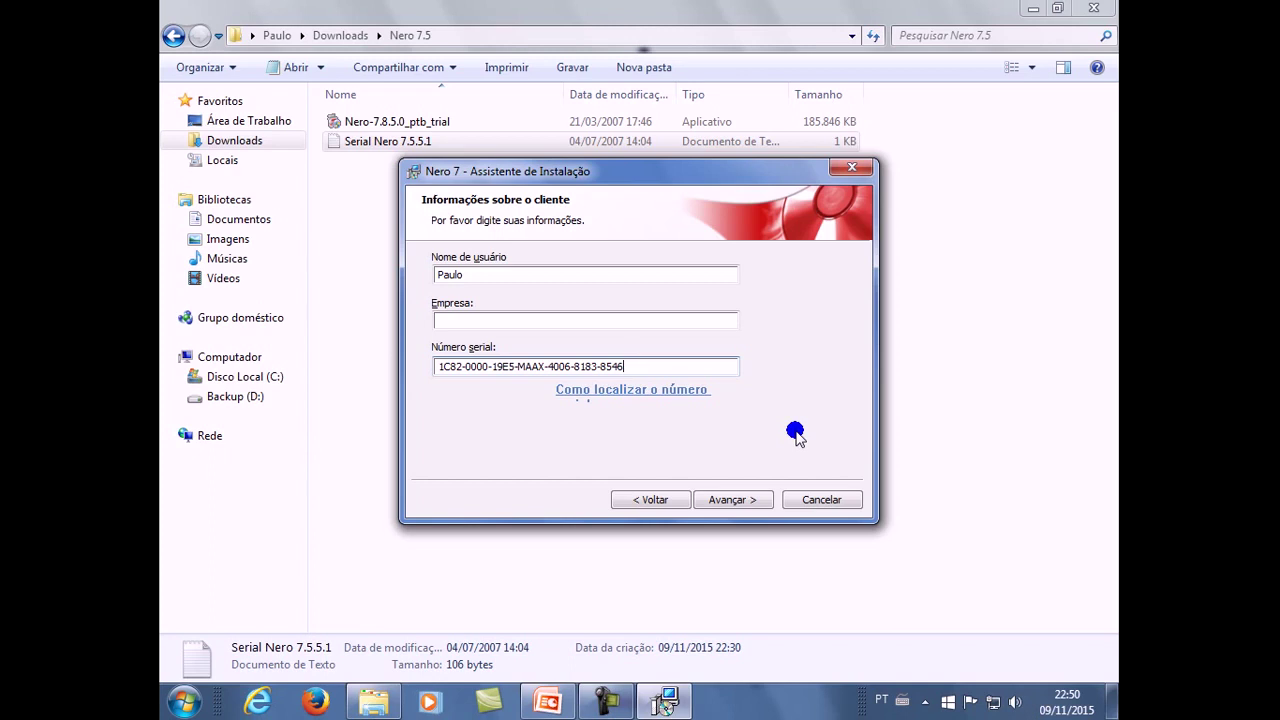
pyautogui.click(740, 502)
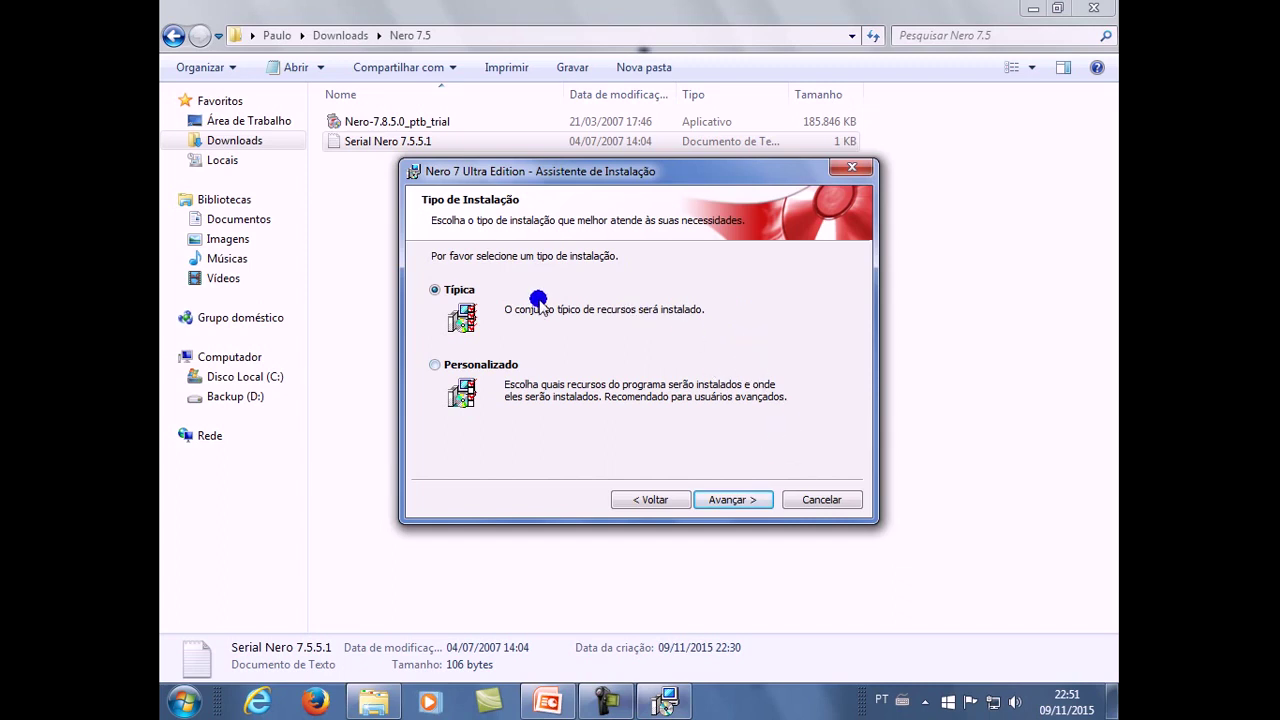
# Start the Nero 7 Ultra Edition installation with the Típica type and close the Nero 7.5 folder window
pyautogui.click(734, 499)
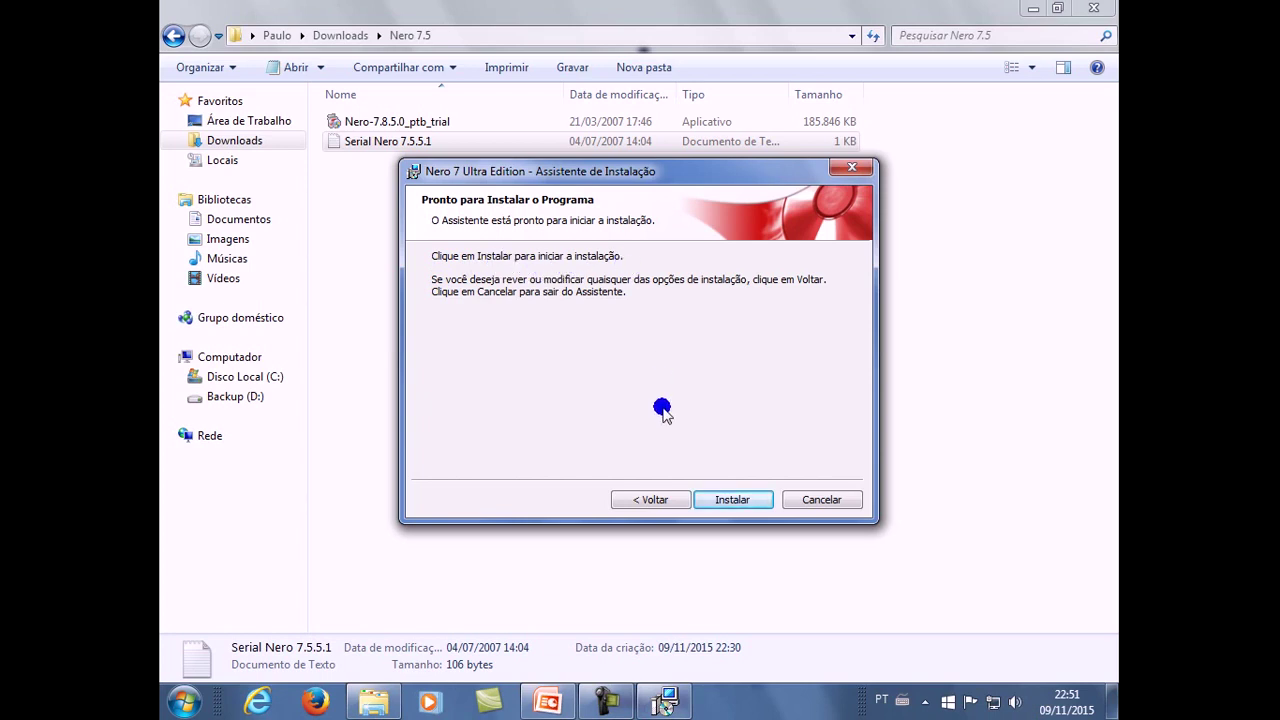
pyautogui.click(741, 500)
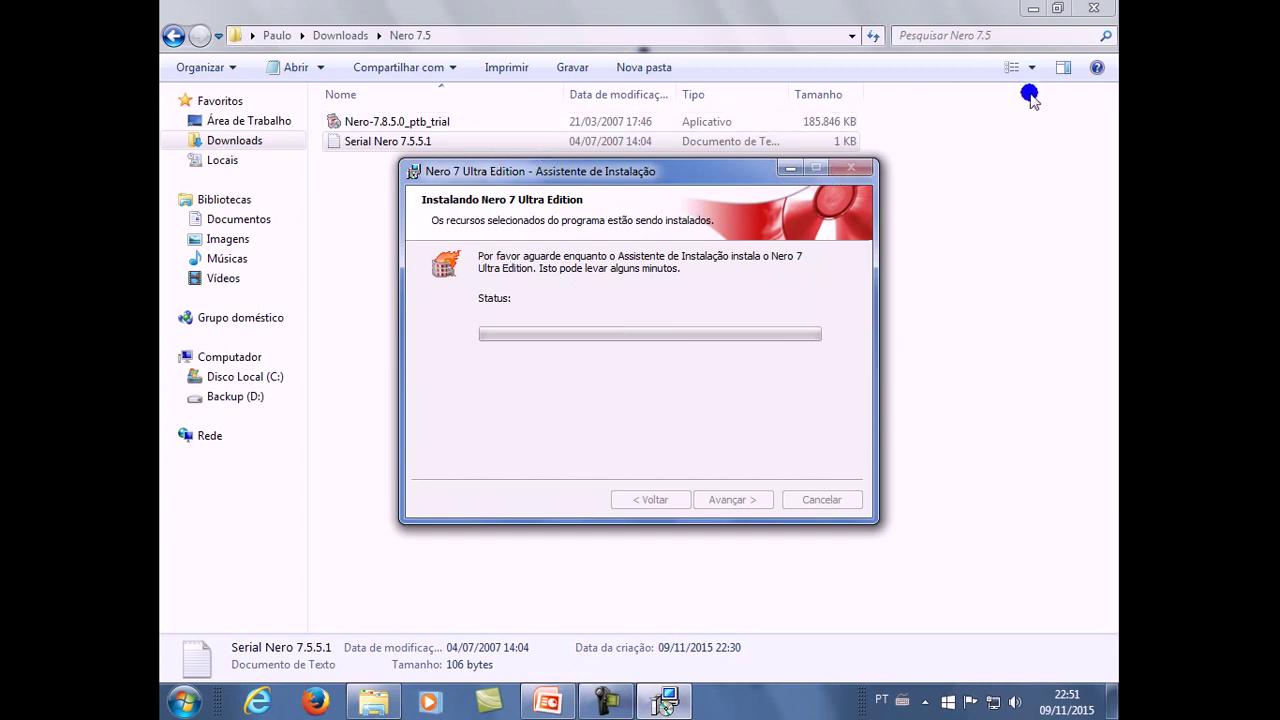
pyautogui.click(1092, 11)
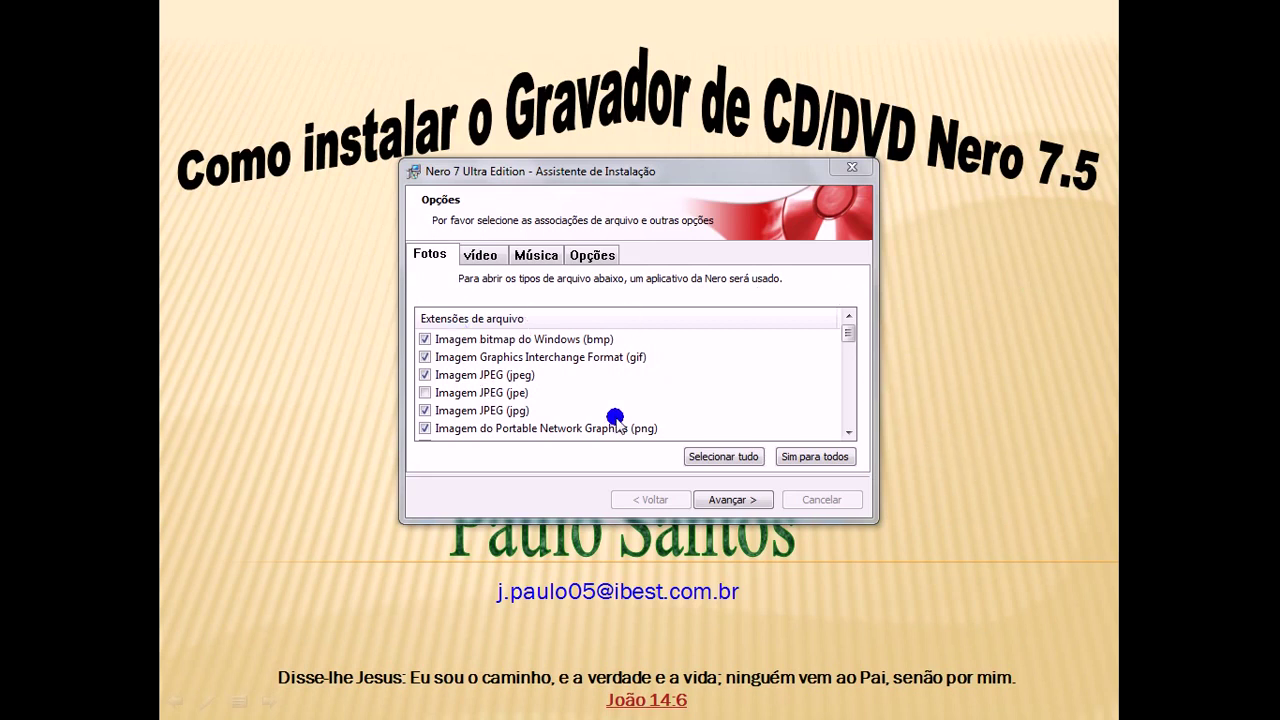
# Keep the default file associations and finish the Nero 7 Ultra Edition installation wizard
pyautogui.click(733, 500)
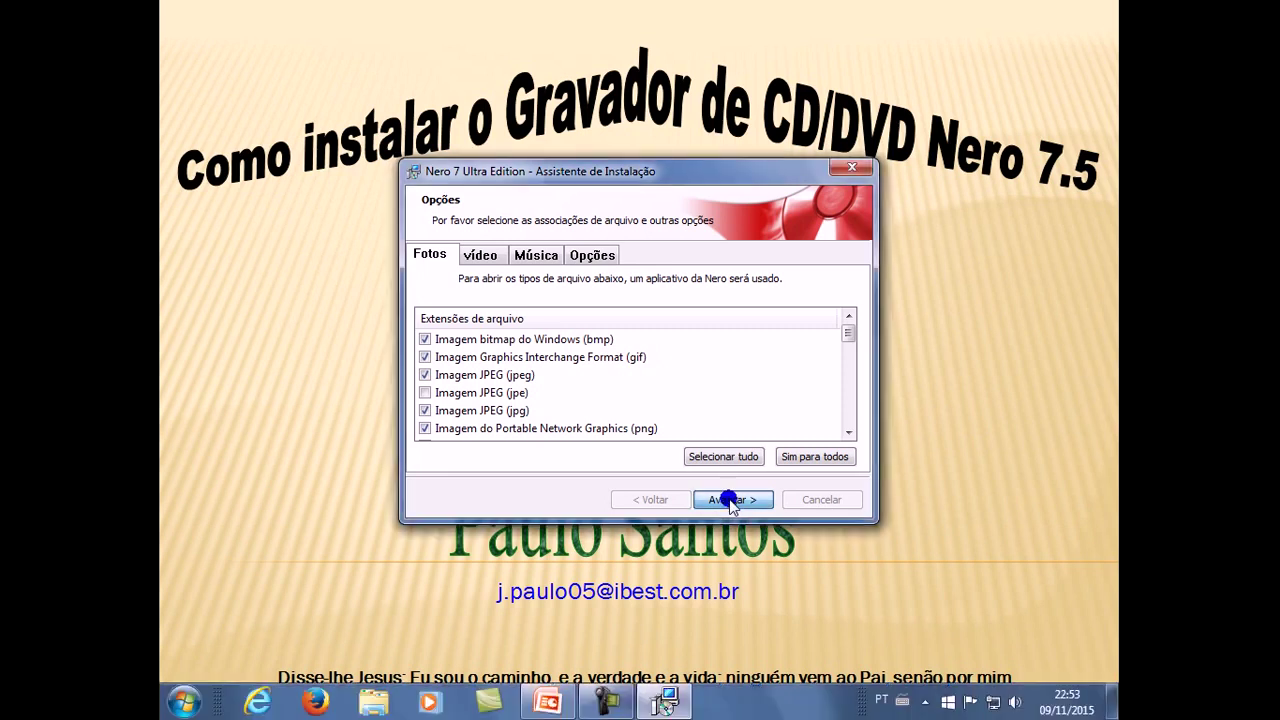
pyautogui.click(733, 500)
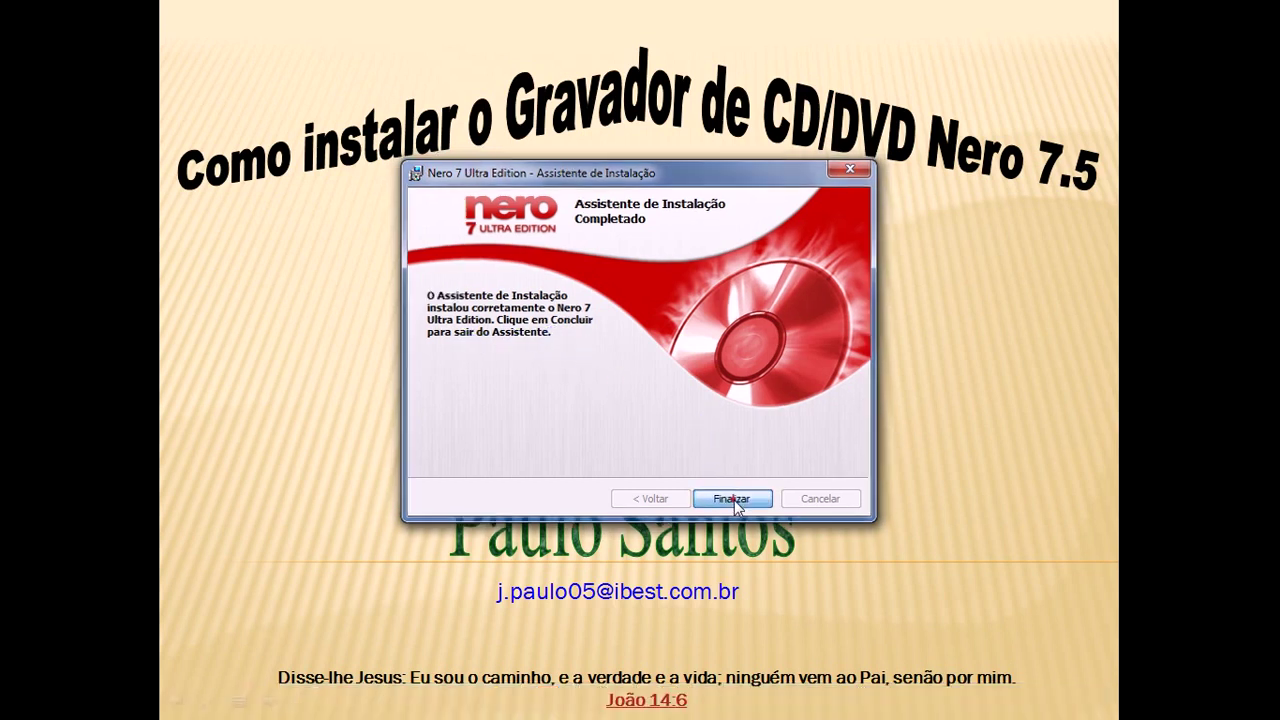
pyautogui.click(733, 498)
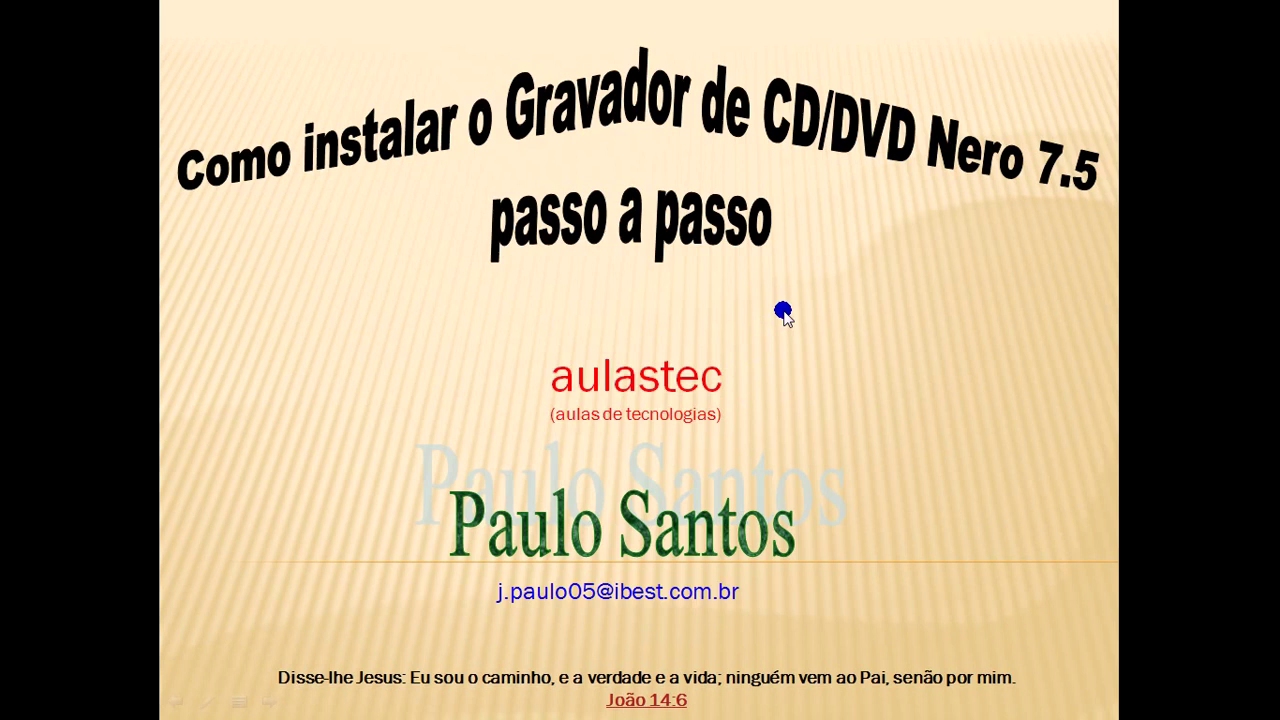
# Switch to the desktop and open the list of installed programs under Programas e Recursos in the Control Panel
pyautogui.hotkey('alt', 'Tab')
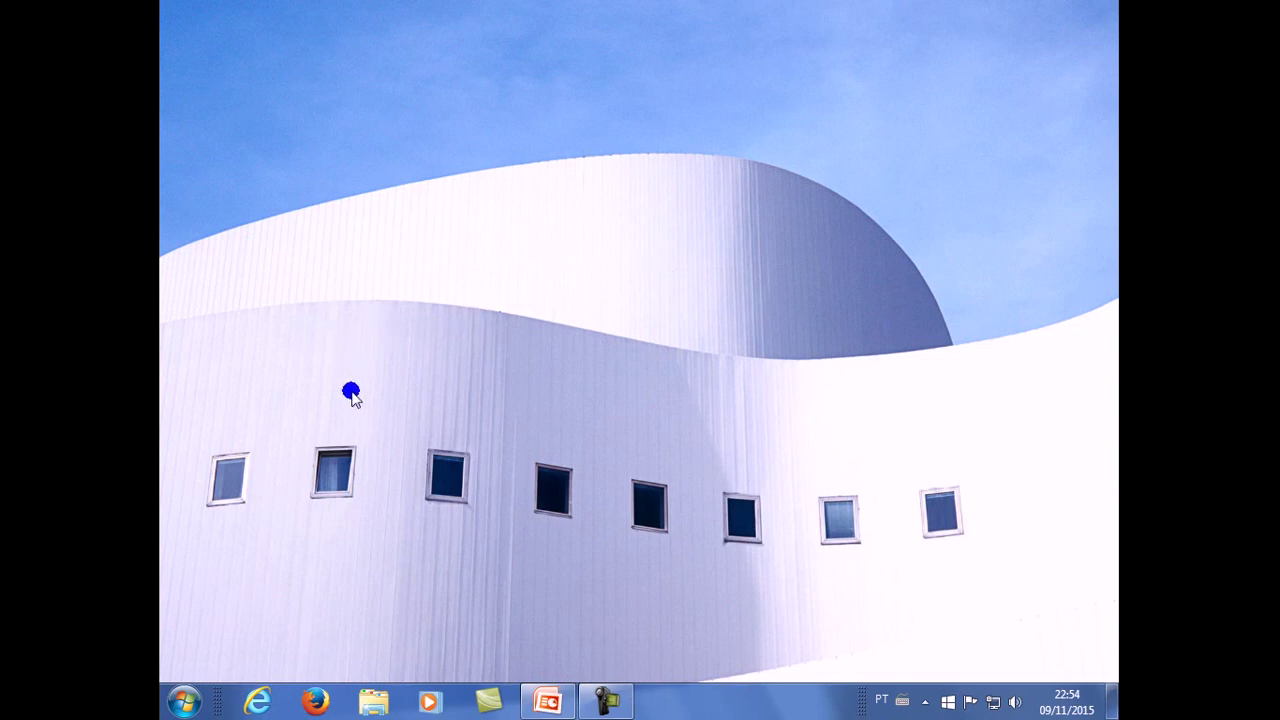
pyautogui.click(184, 705)
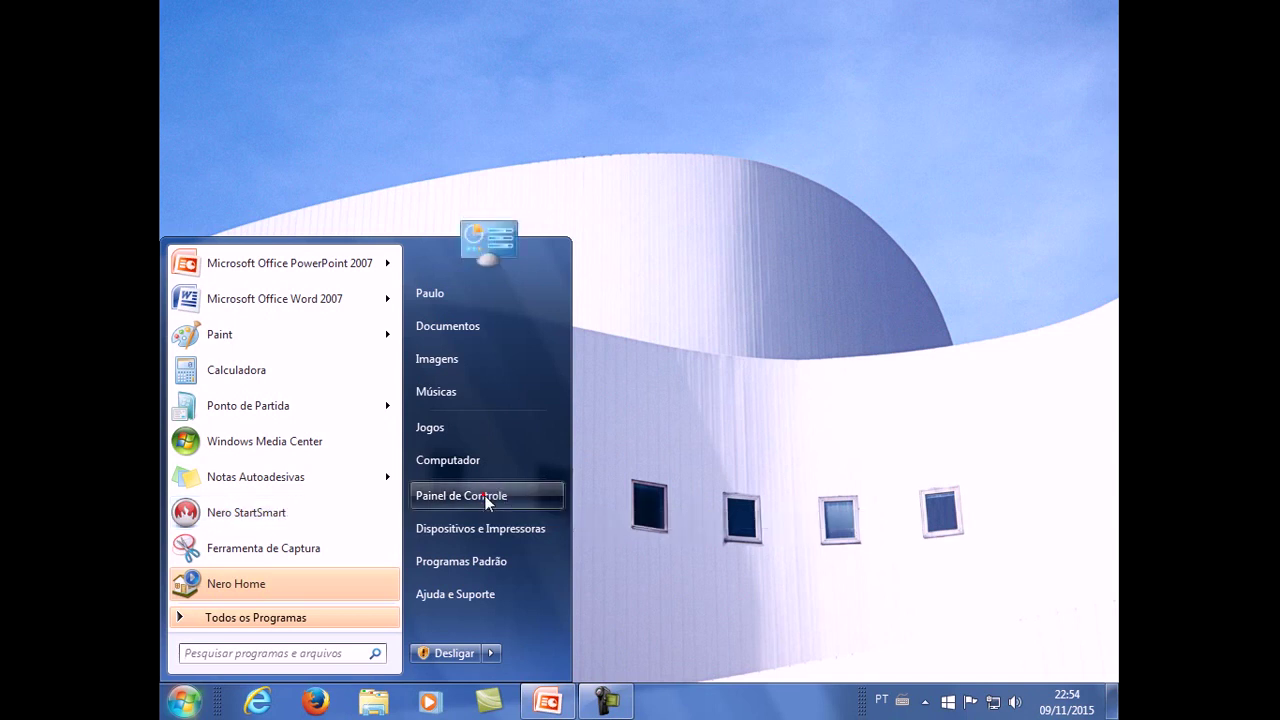
pyautogui.click(489, 500)
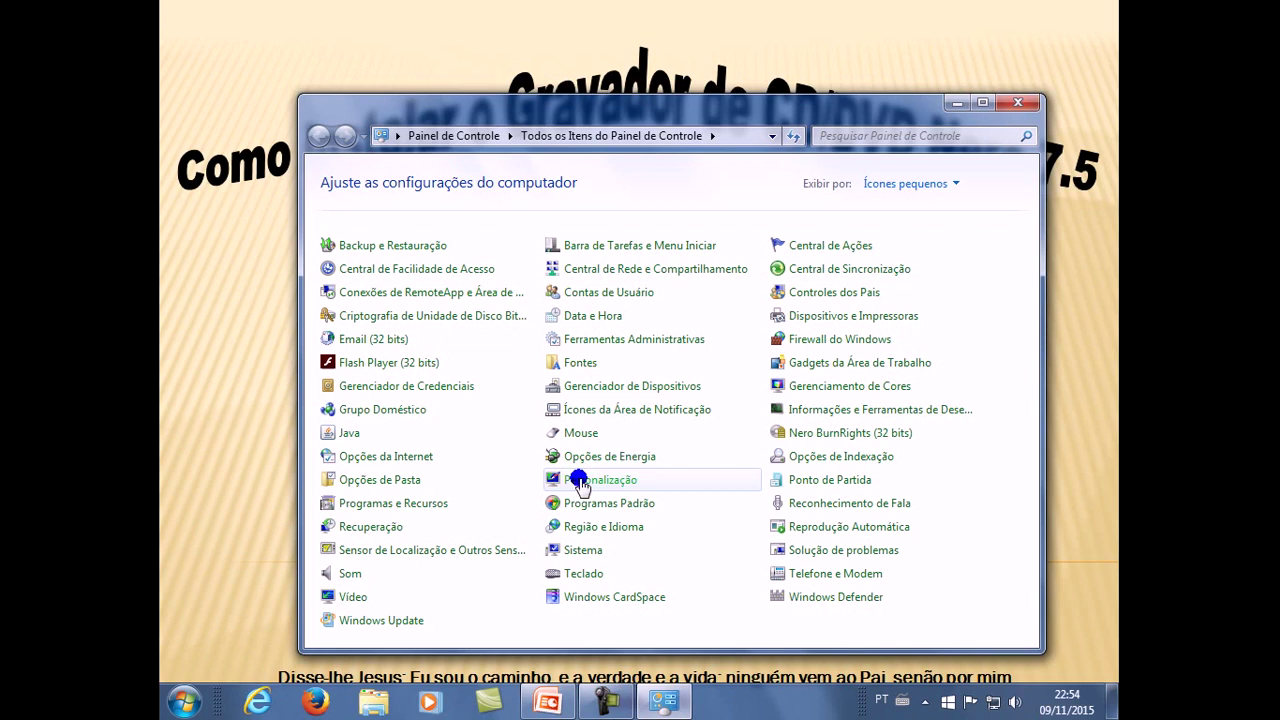
pyautogui.click(399, 511)
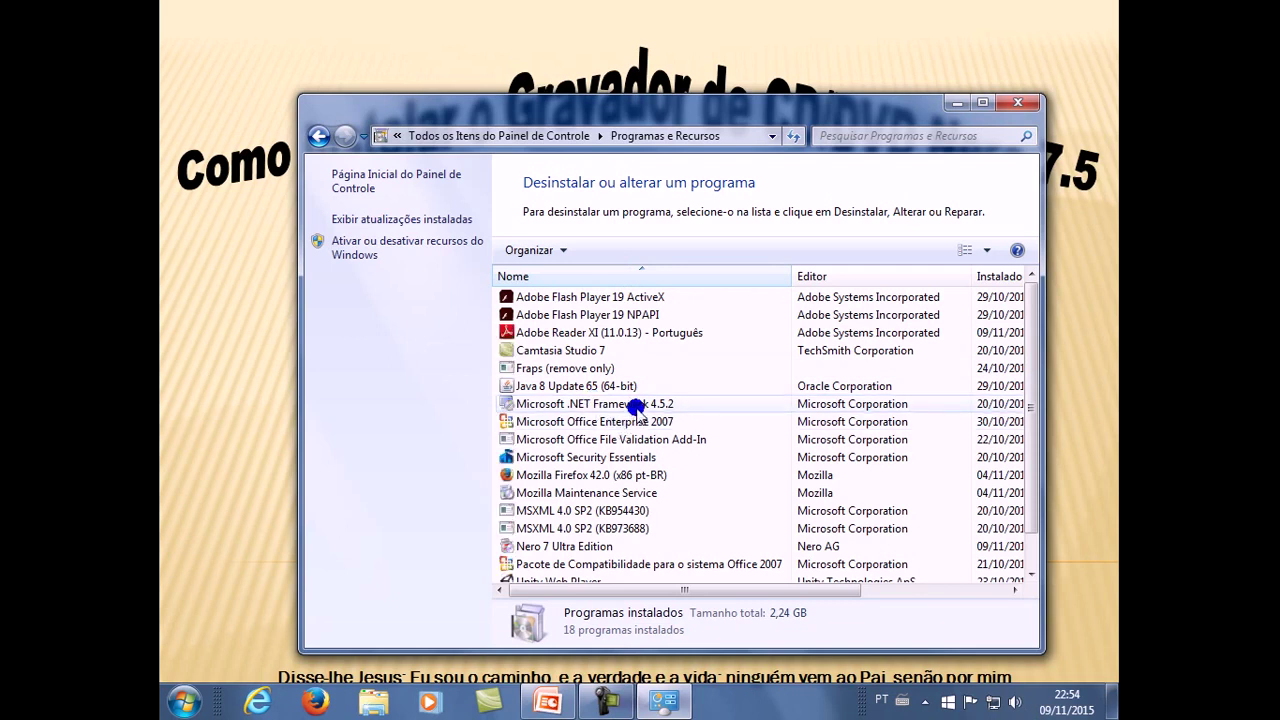
# Locate and select Nero 7 Ultra Edition in the installed programs list, and close the Programas e Recursos window
pyautogui.scroll(-1, 637, 405)
pyautogui.click(530, 511)
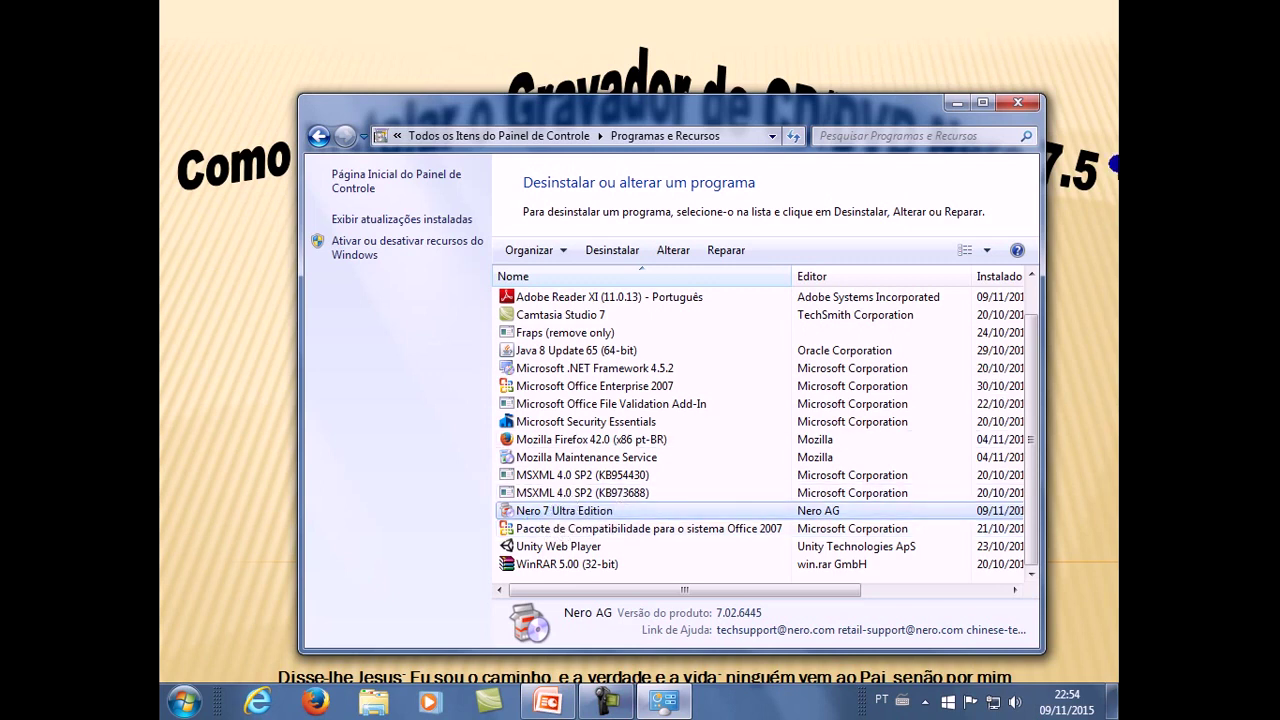
pyautogui.click(1015, 104)
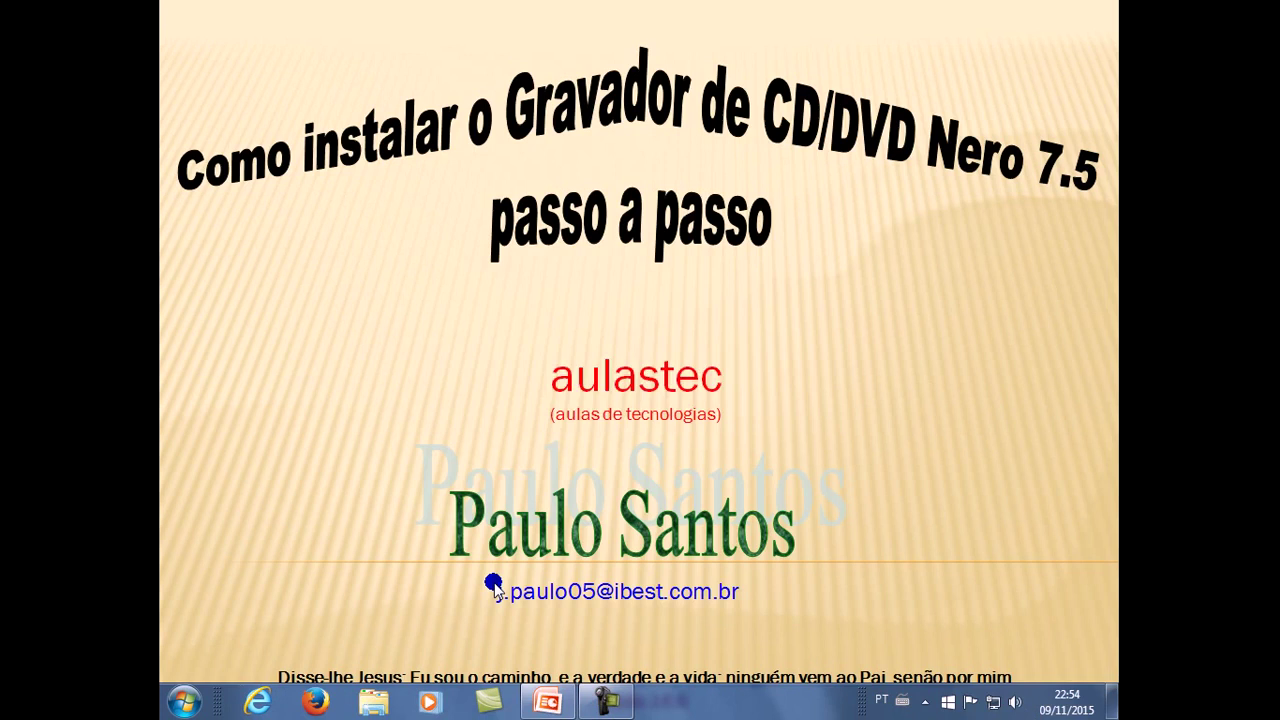
# Switch to the desktop and launch Nero StartSmart
pyautogui.hotkey('alt', 'Tab')
pyautogui.hotkey('alt', 'Tab')
pyautogui.click(183, 700)
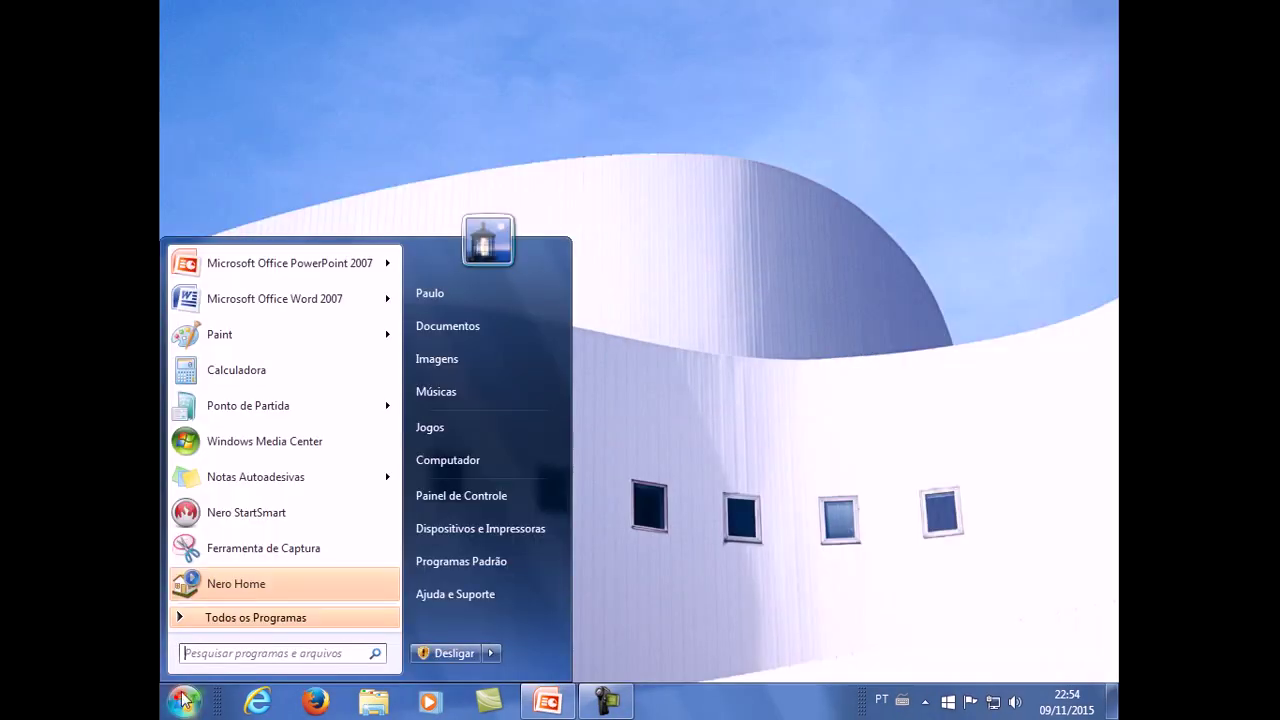
pyautogui.click(506, 121)
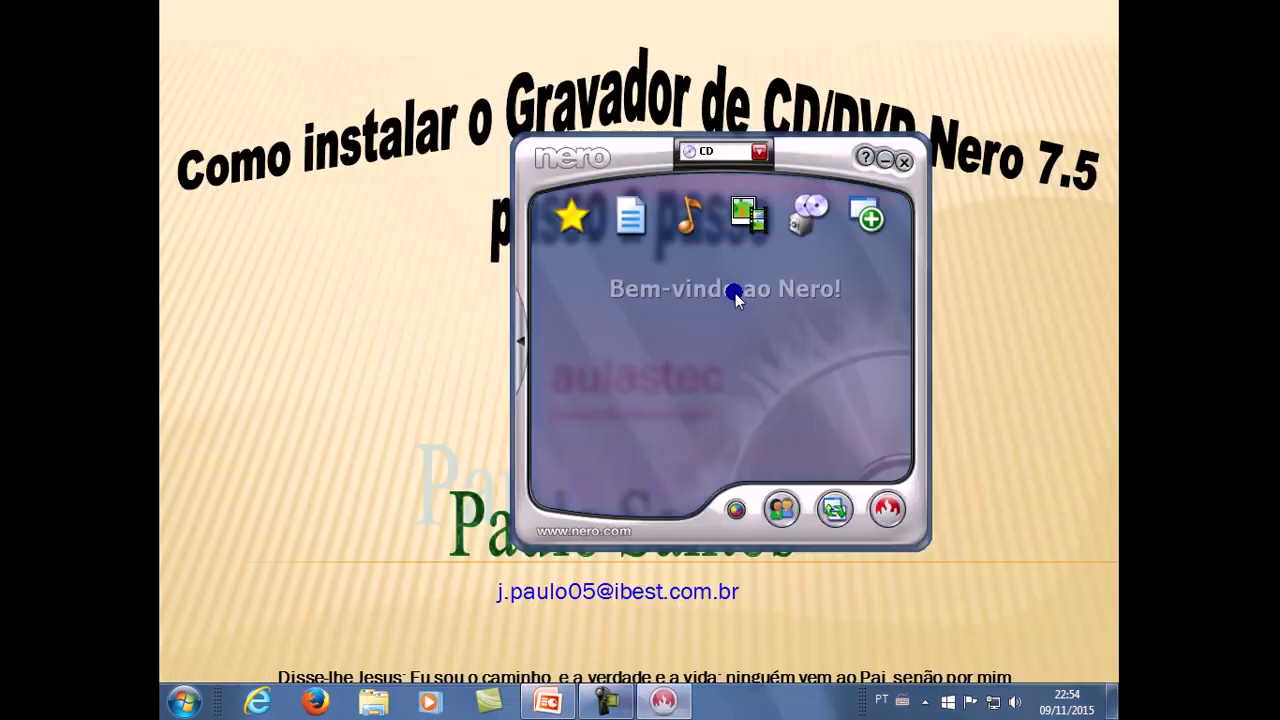
# Choose CD as the disc type in Nero StartSmart and display the tasks in the Favoritos category
pyautogui.click(754, 153)
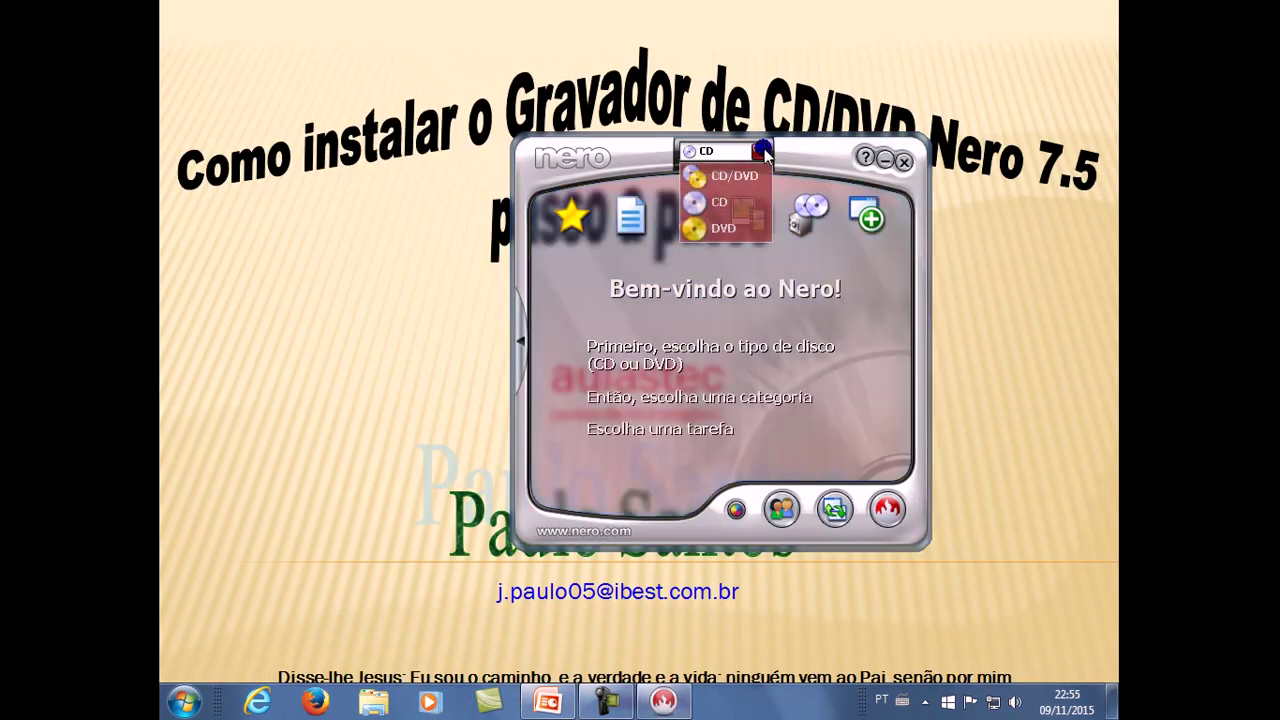
pyautogui.click(723, 206)
pyautogui.click(583, 230)
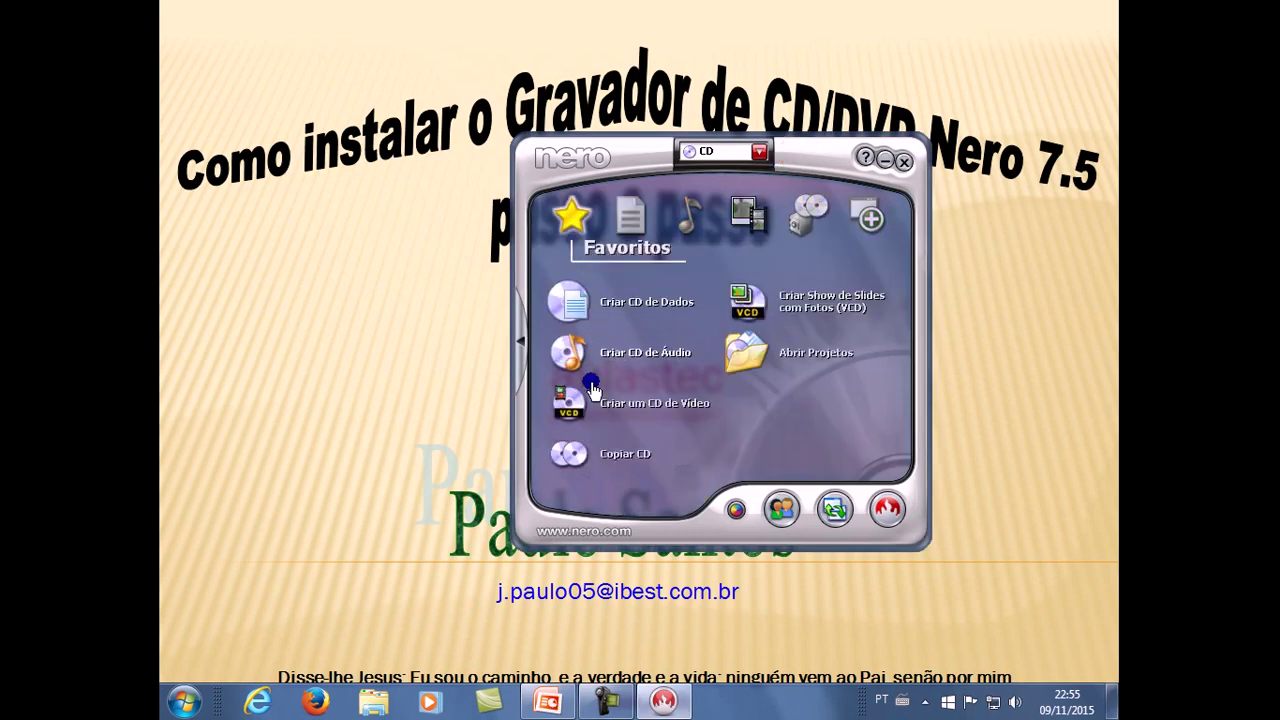
# Examine the tasks offered in the other Nero StartSmart categories, including Audio and Extras, and close the program
pyautogui.click(712, 222)
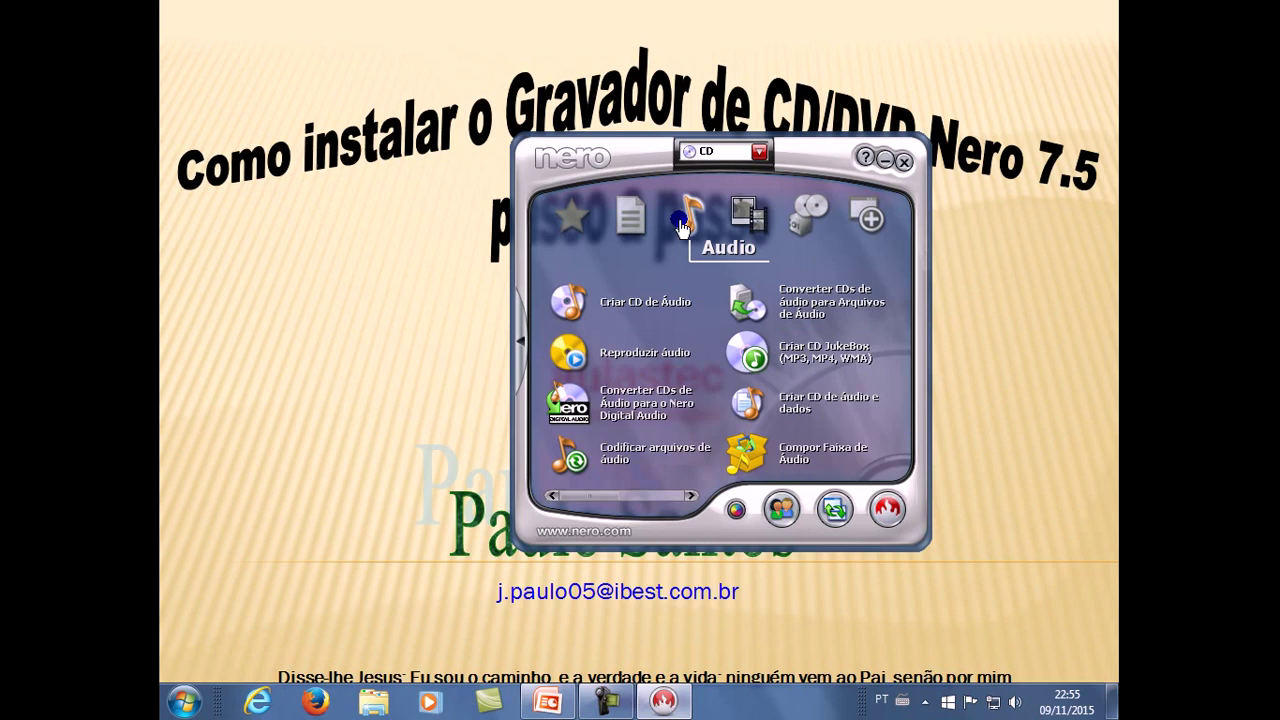
pyautogui.click(748, 214)
pyautogui.click(808, 214)
pyautogui.click(866, 216)
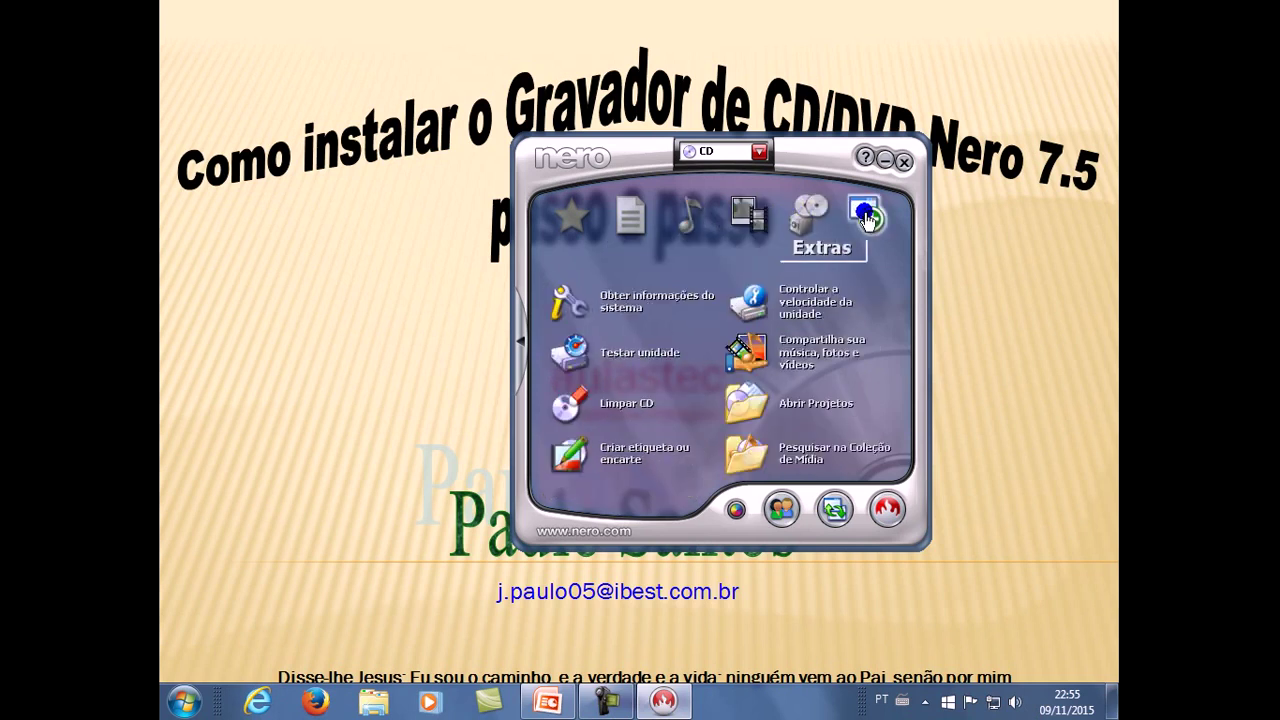
pyautogui.click(630, 214)
pyautogui.click(571, 214)
pyautogui.click(690, 216)
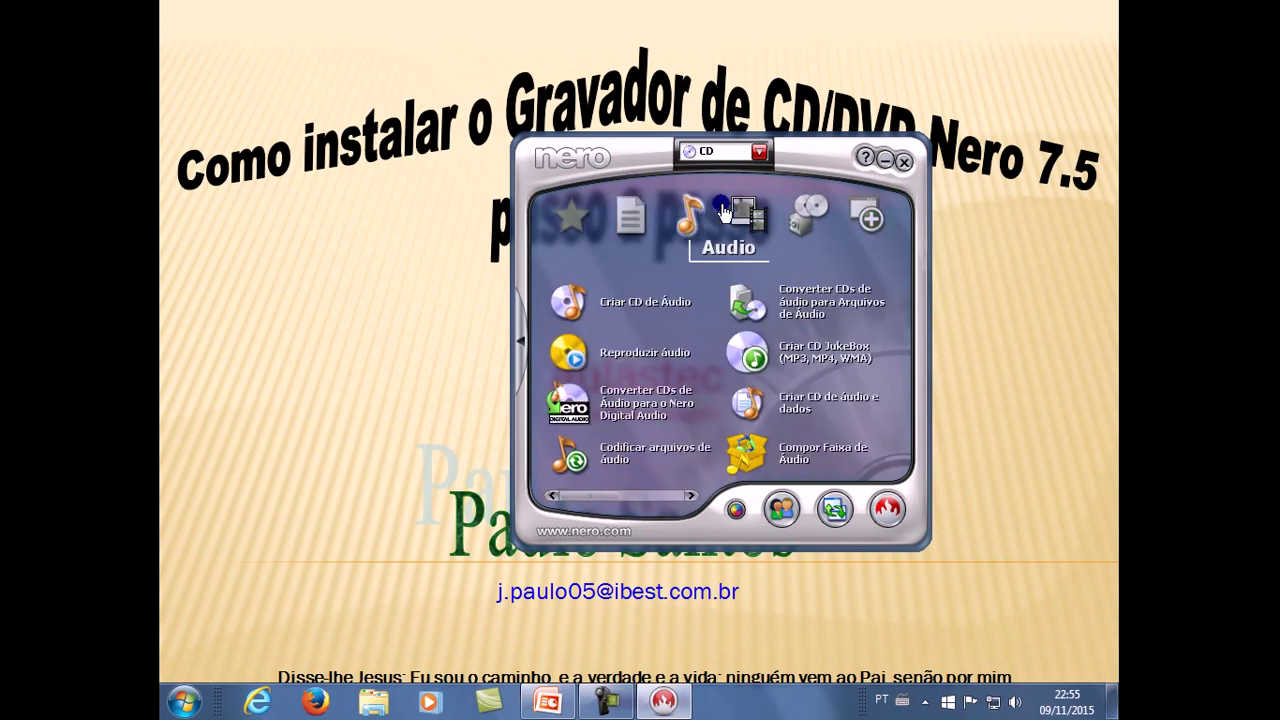
pyautogui.click(810, 212)
pyautogui.click(868, 214)
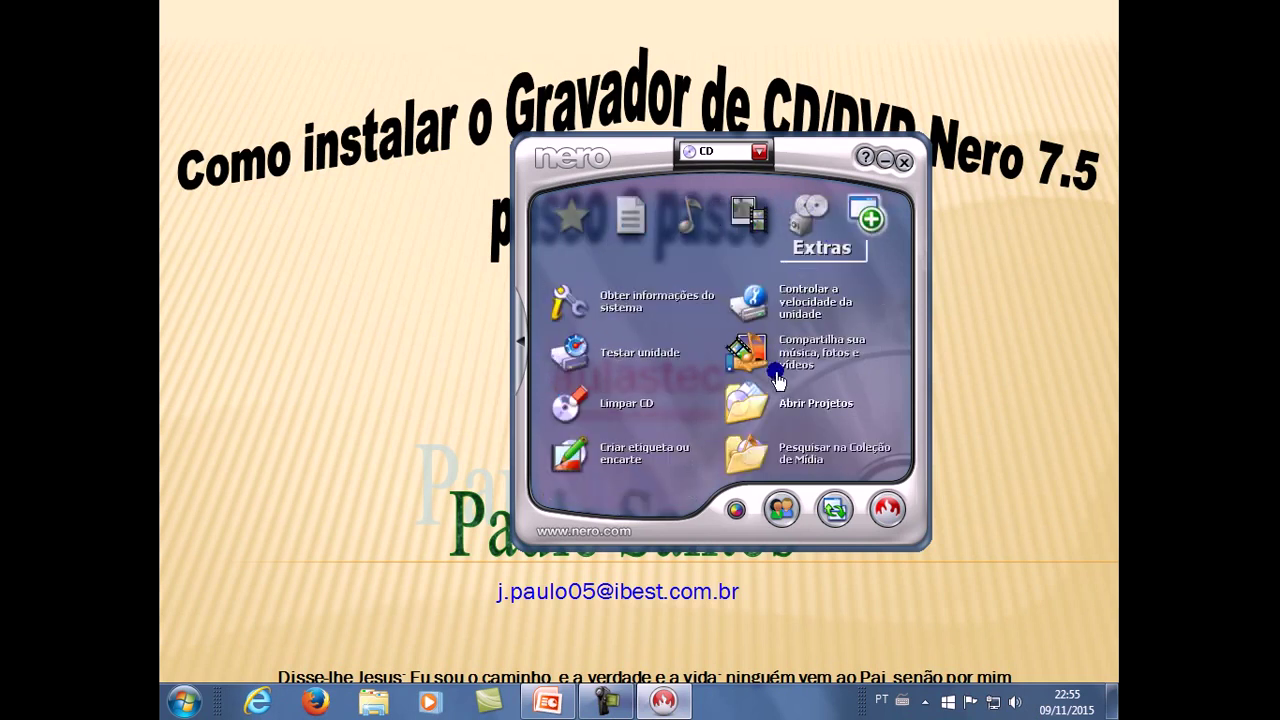
pyautogui.click(899, 161)
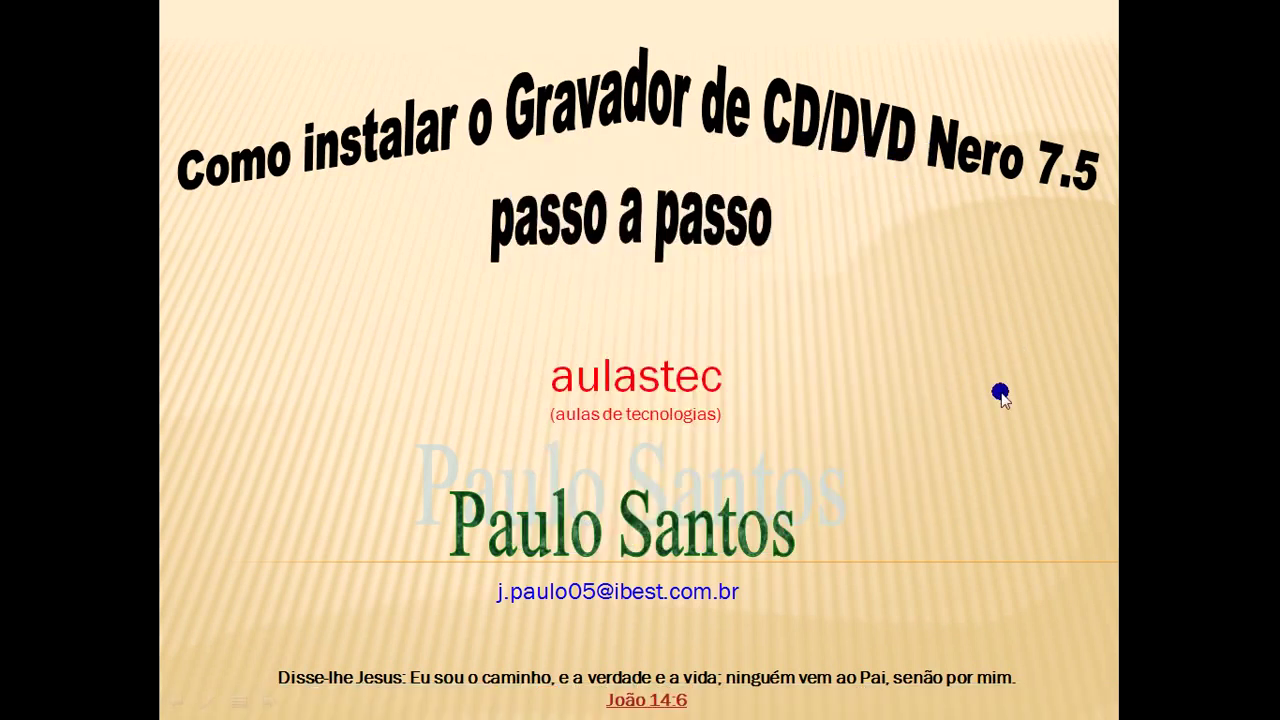